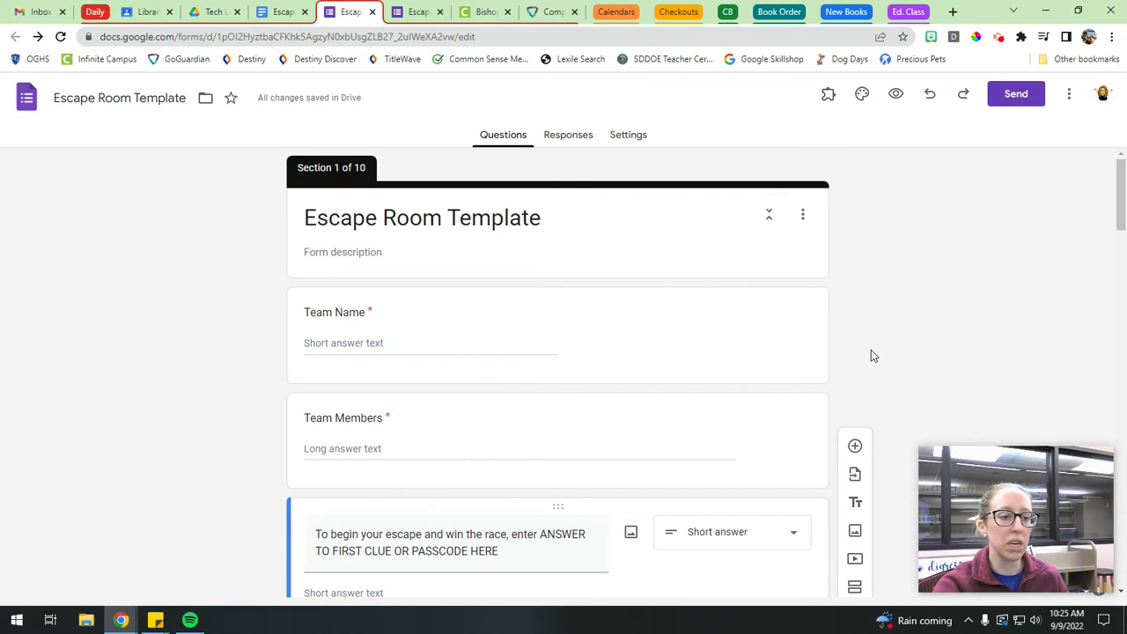
Review section 1 of the Escape Room Template and highlight the "ANSWER TO FIRST CLUE OR PASSCODE HERE" placeholder in its third question.
scroll(870, 349, "down", 1)
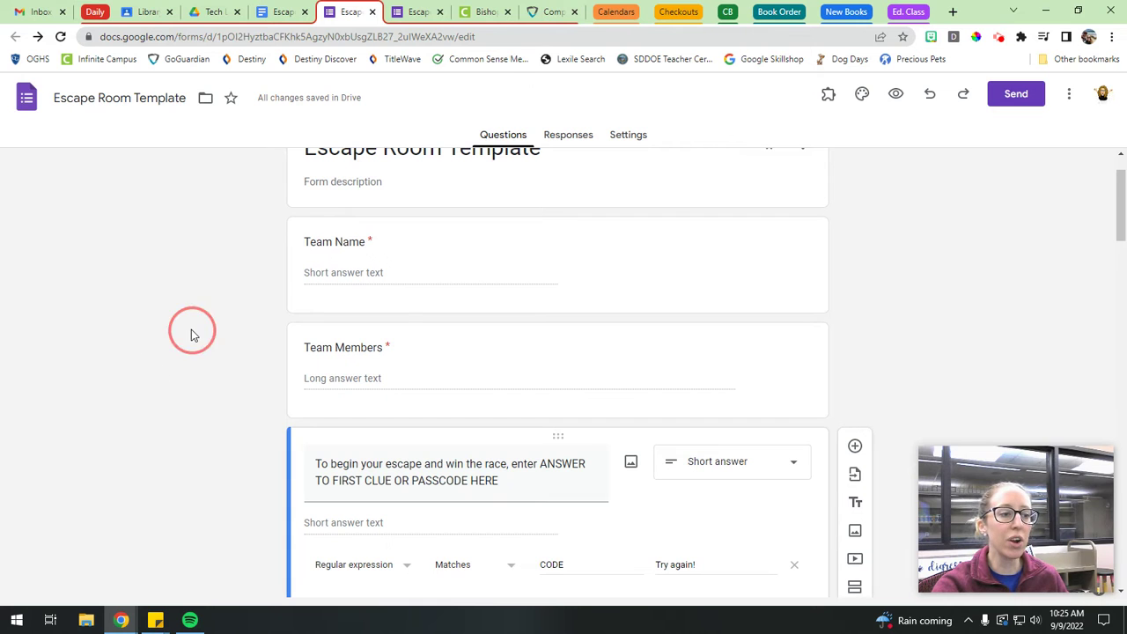
scroll(214, 338, "up", 1)
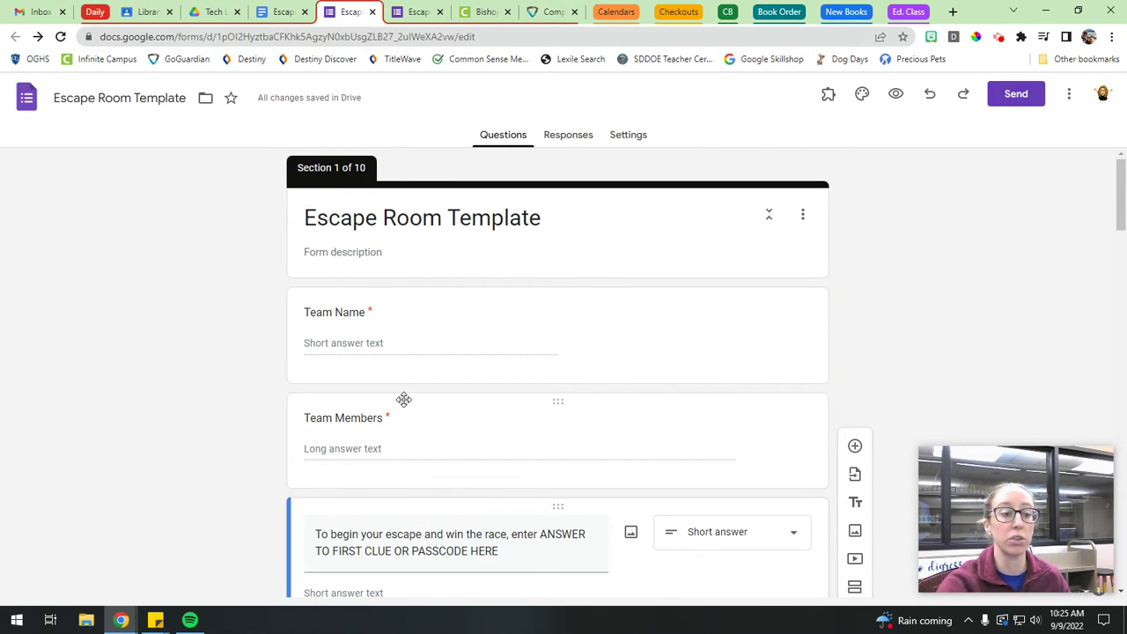
scroll(192, 400, "down", 4)
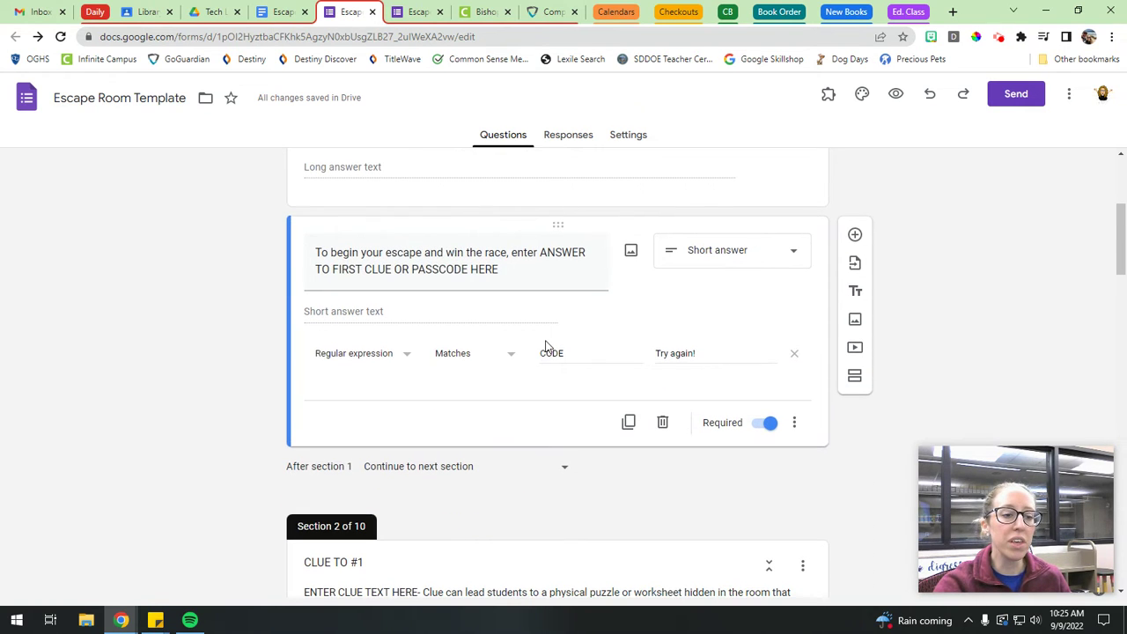
left_click(501, 273)
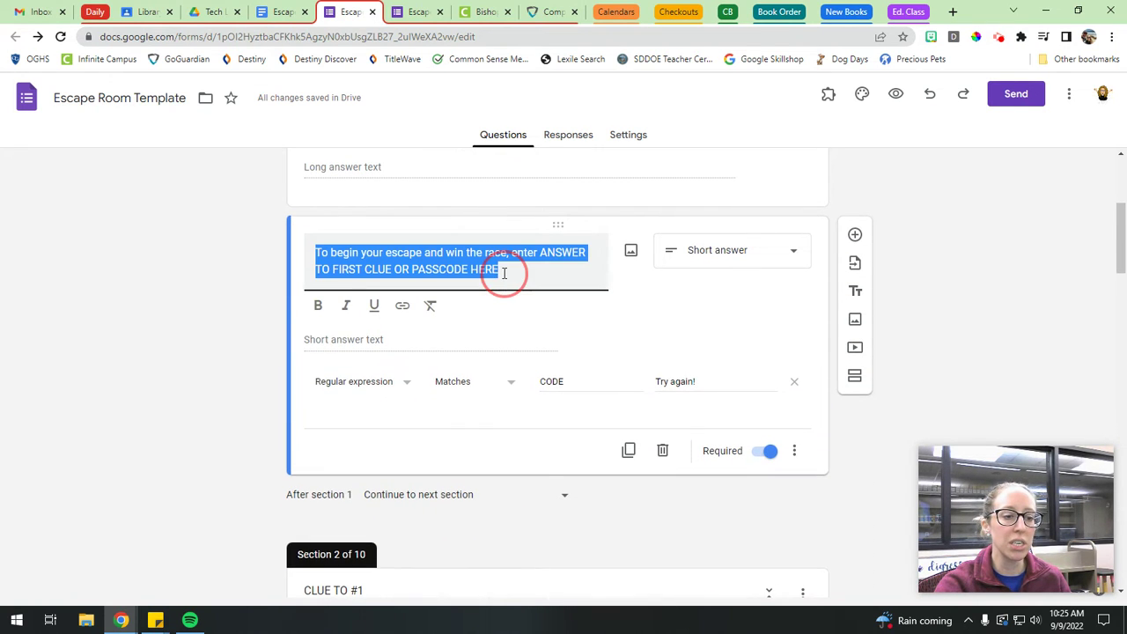
left_click(540, 253)
left_click_drag(541, 253, 569, 280)
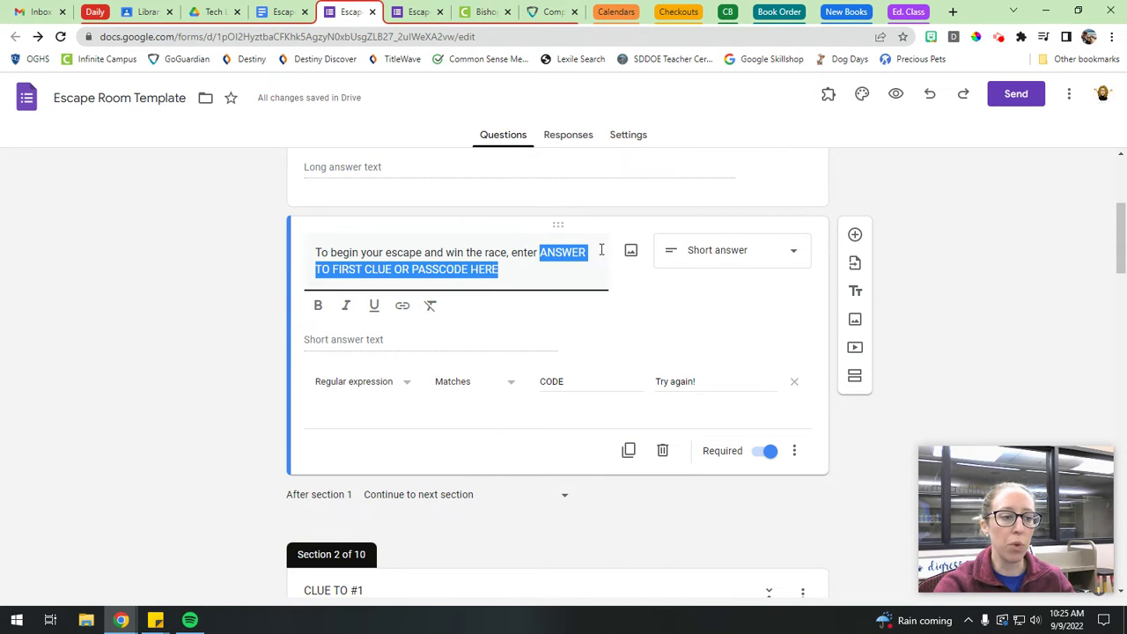
scroll(553, 340, "up", 3)
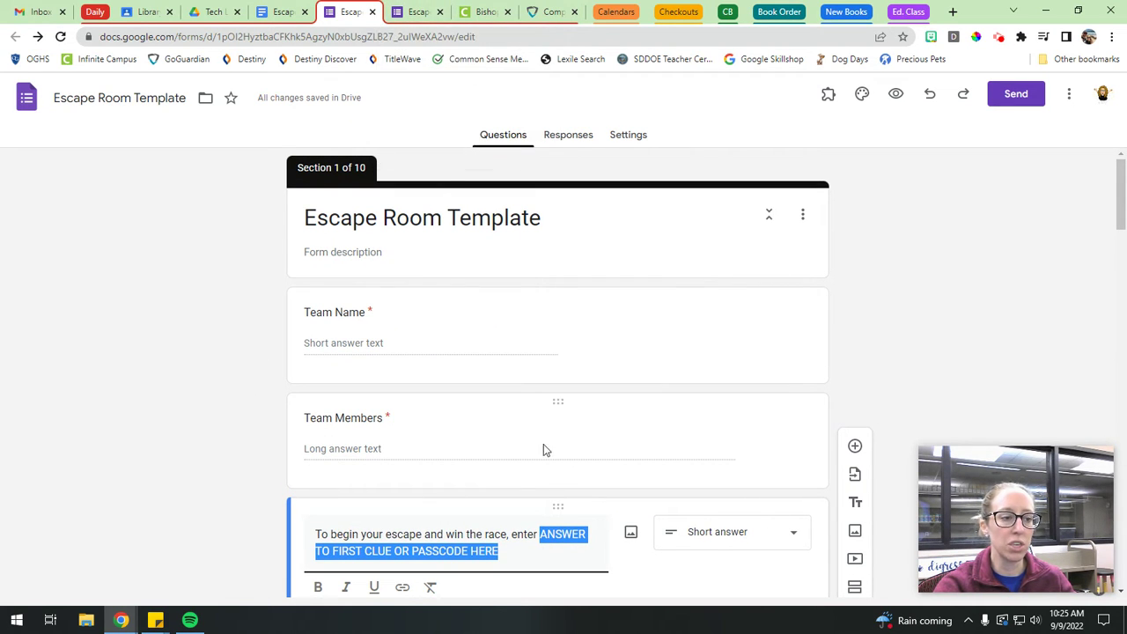
View the respondent version of the form, and inspect the settings of the Team Name and Team Members questions in the form editor.
left_click(421, 11)
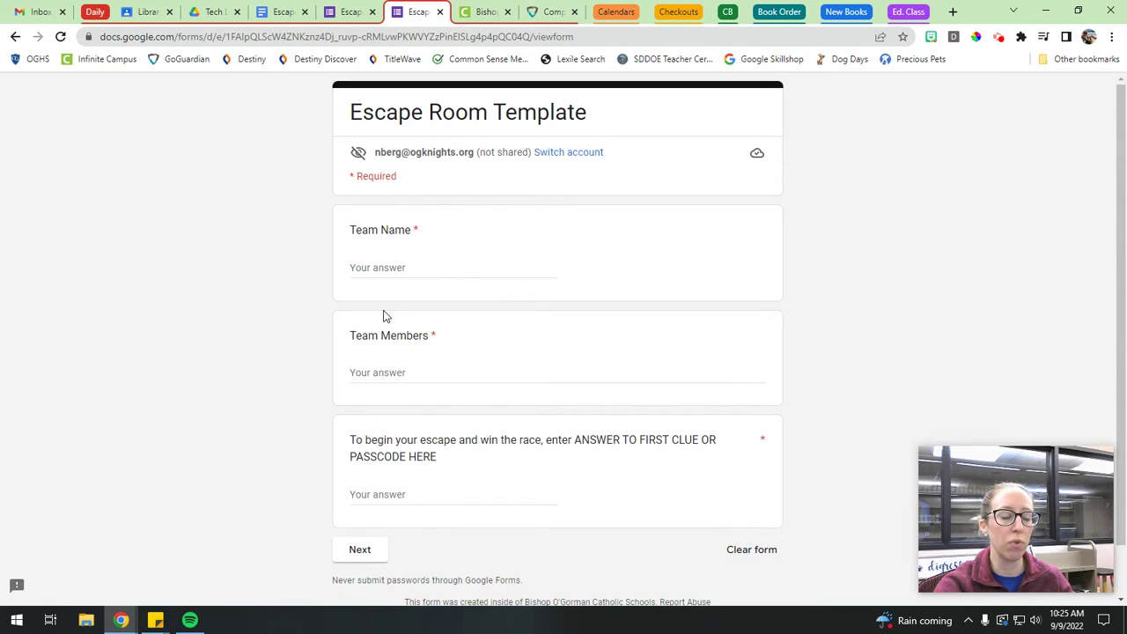
left_click(409, 273)
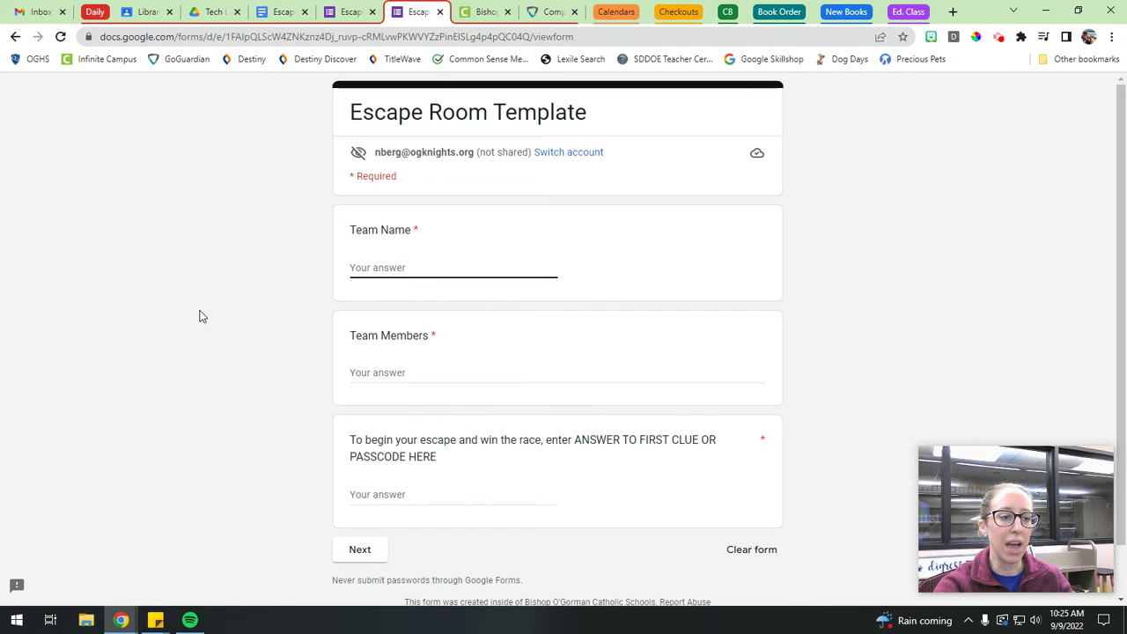
mouse_move(347, 11)
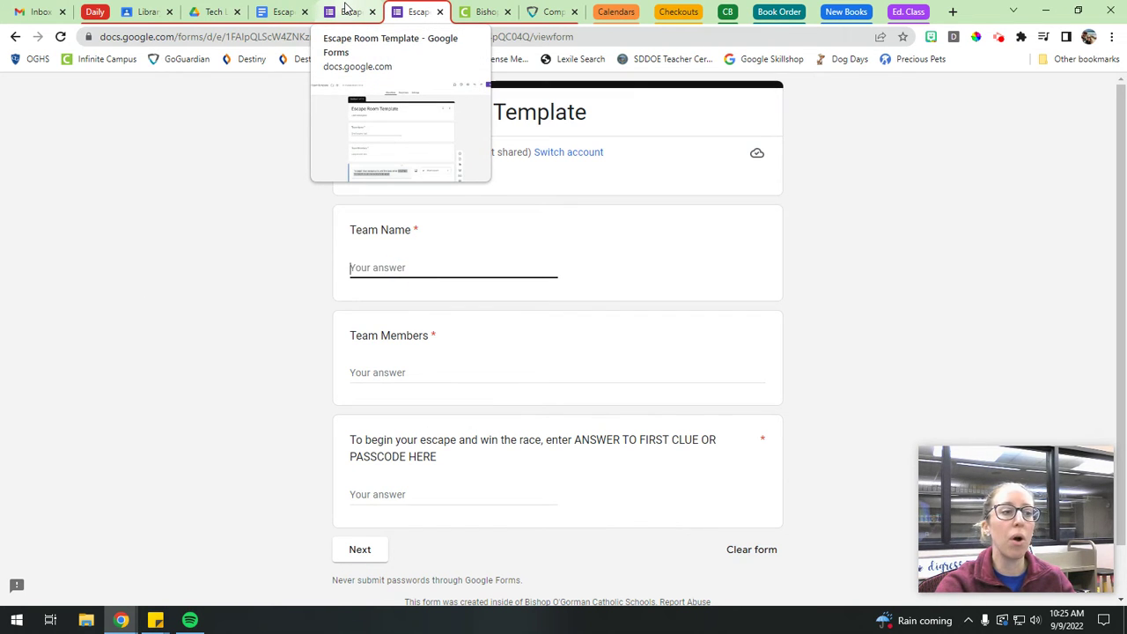
left_click(346, 12)
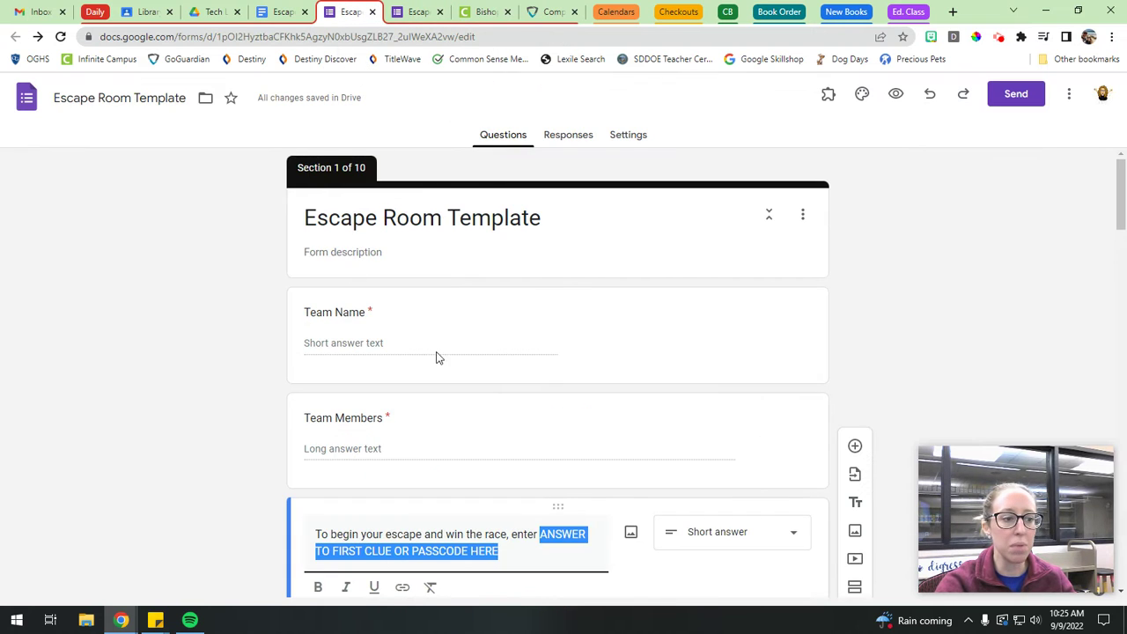
scroll(435, 357, "down", 2)
scroll(523, 252, "up", 1)
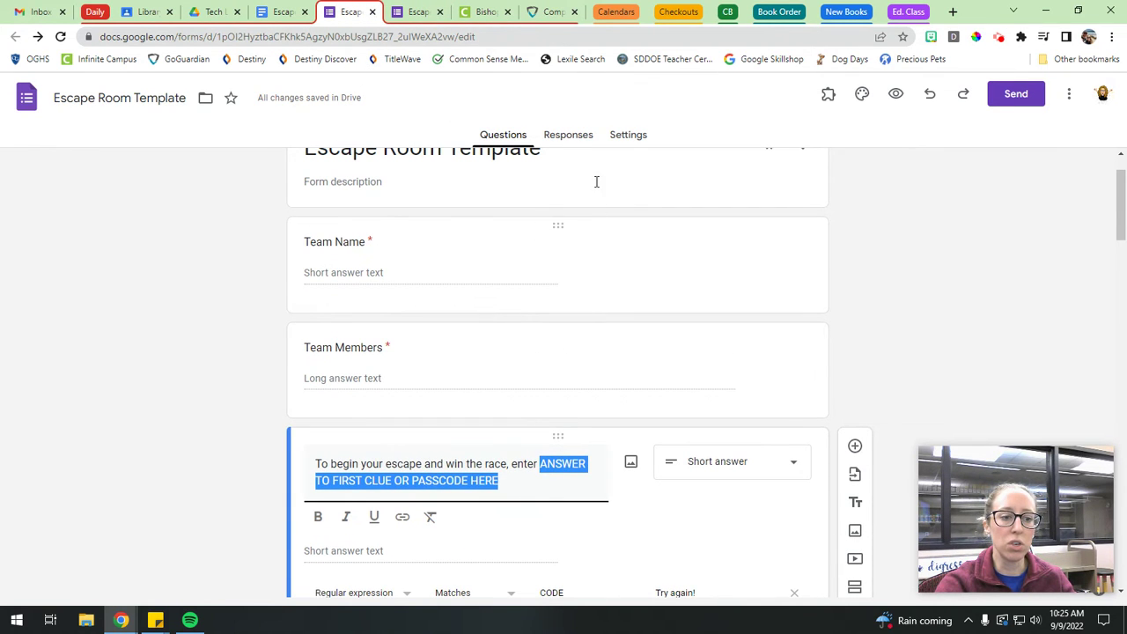
left_click(558, 260)
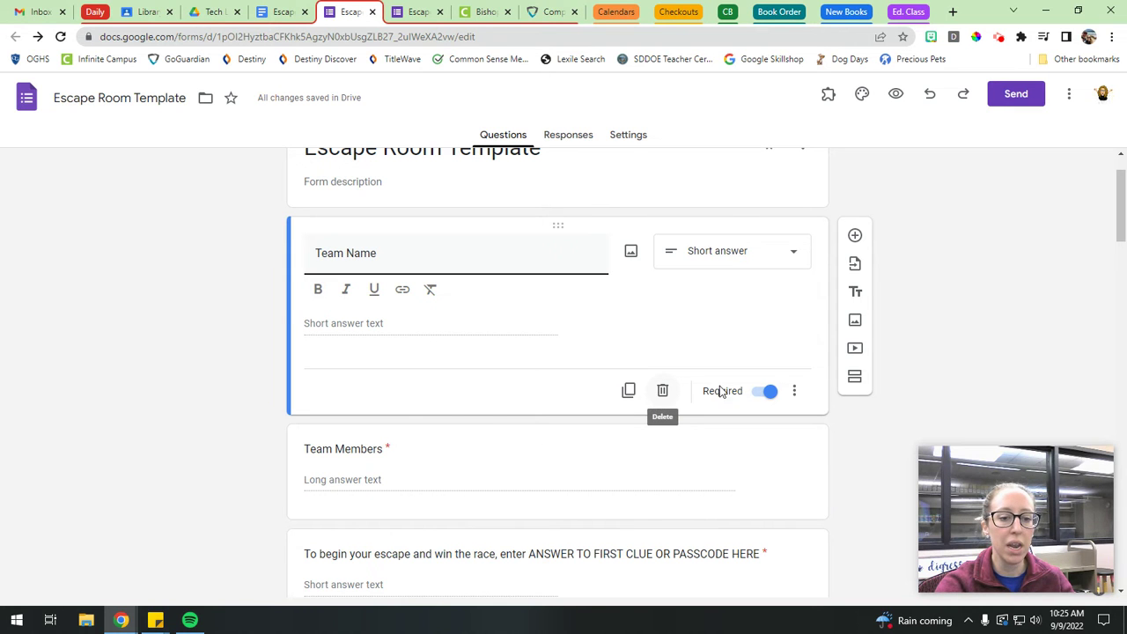
left_click(572, 469)
scroll(589, 420, "down", 1)
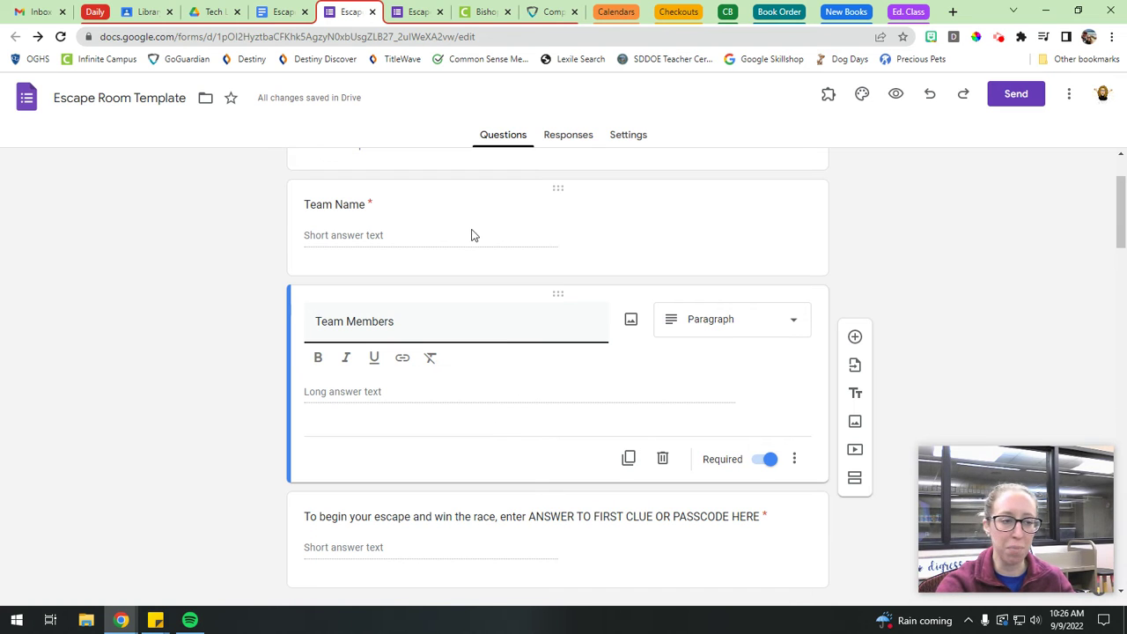
In the respondent version of the form, enter OGHS as the team name and fill in the team member's name.
left_click(412, 18)
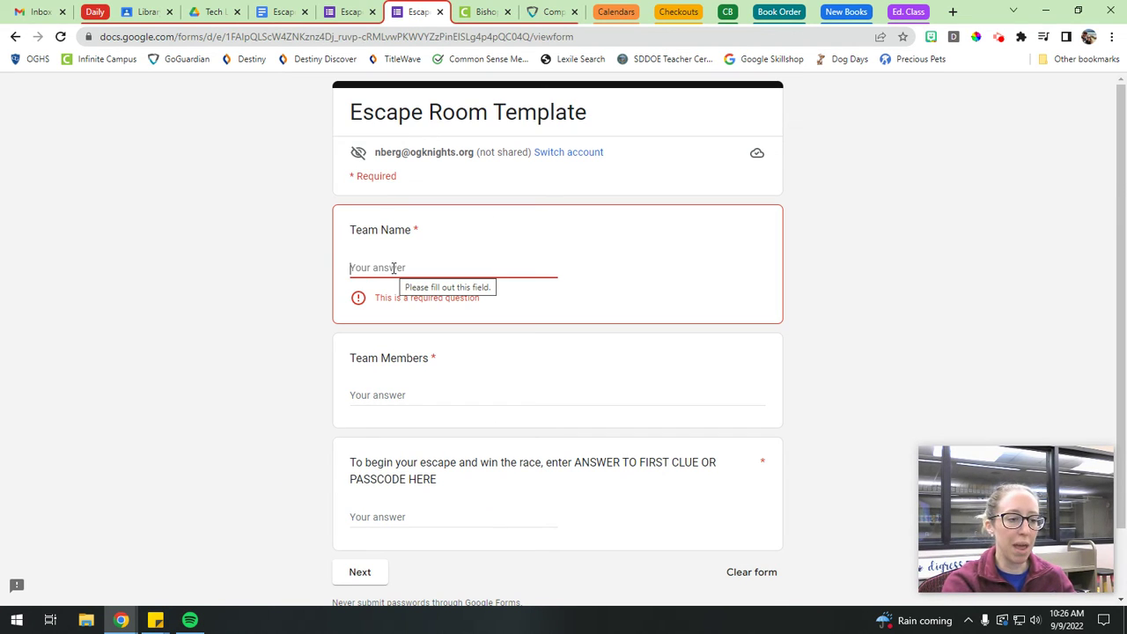
type("OGHS")
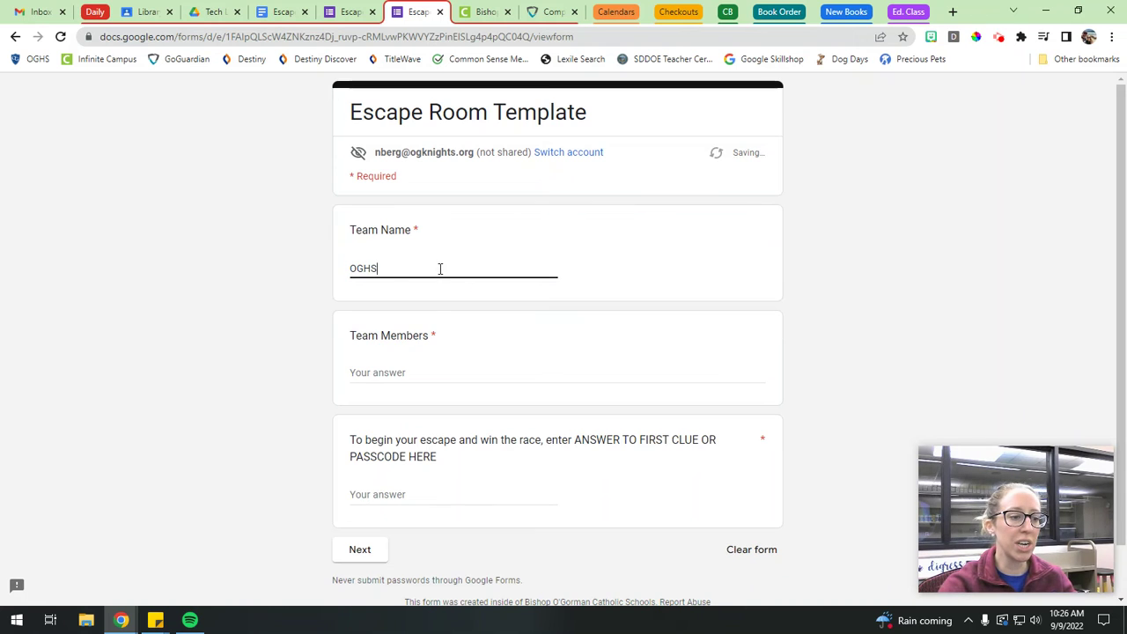
left_click(415, 378)
type("Mrs. Berg")
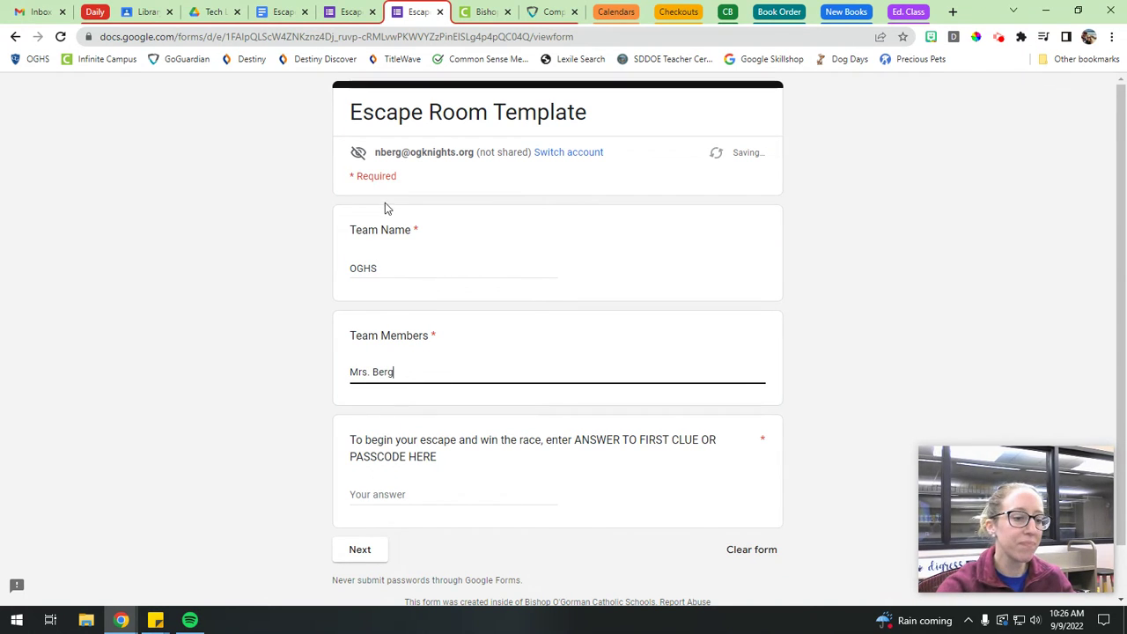
scroll(369, 398, "down", 1)
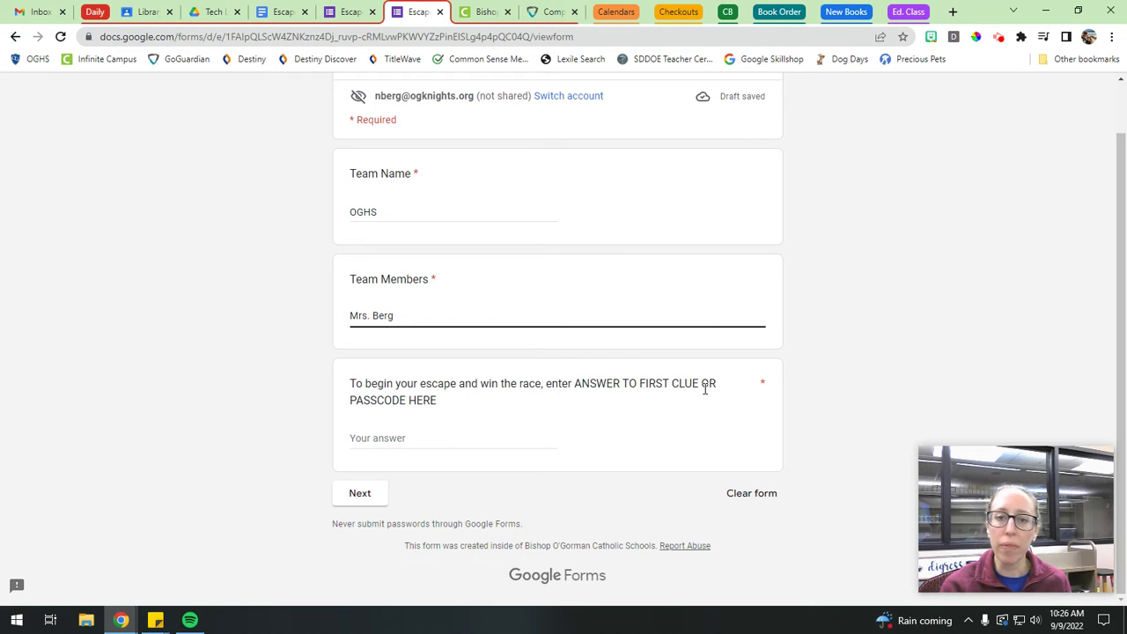
In the form editor, examine the first passcode question's wording and its response validation code.
left_click(352, 12)
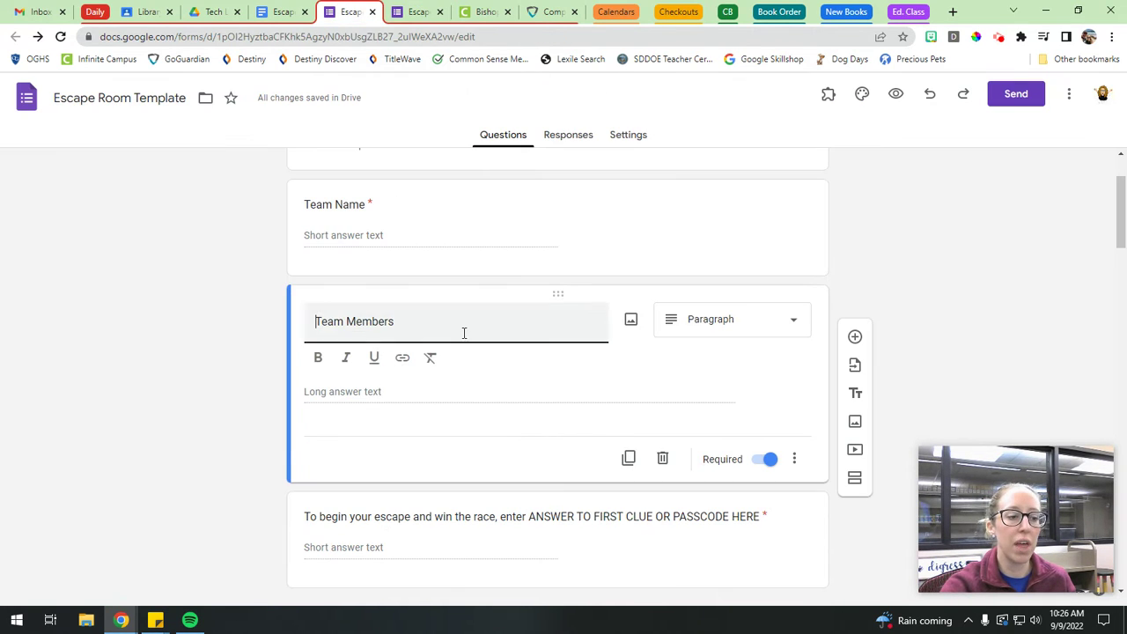
scroll(522, 454, "down", 2)
left_click(617, 343)
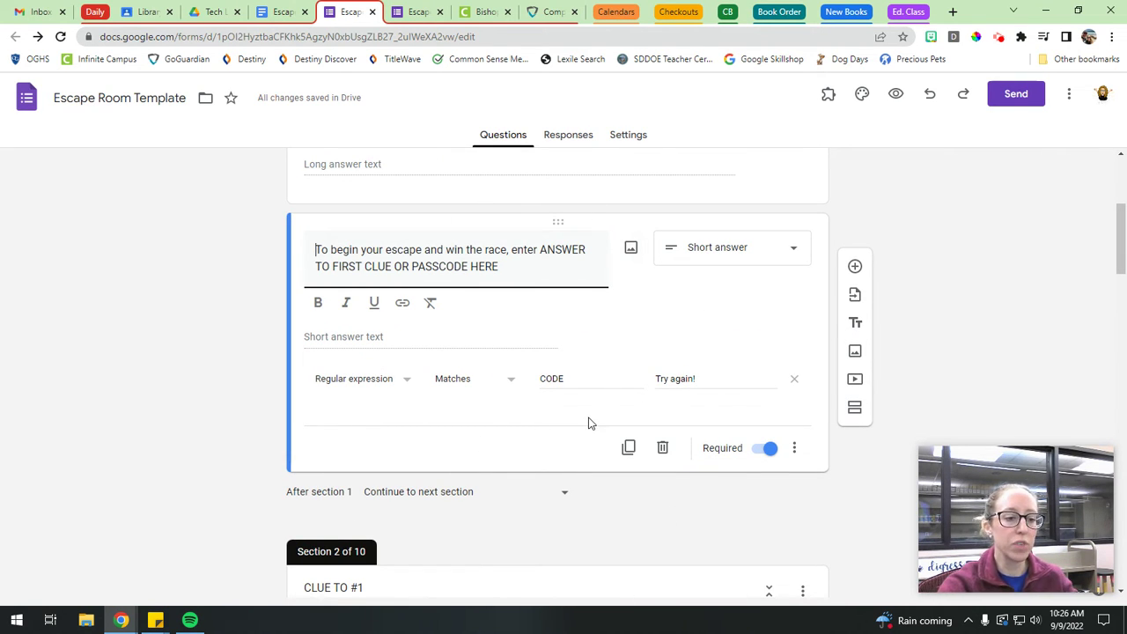
double_click(551, 379)
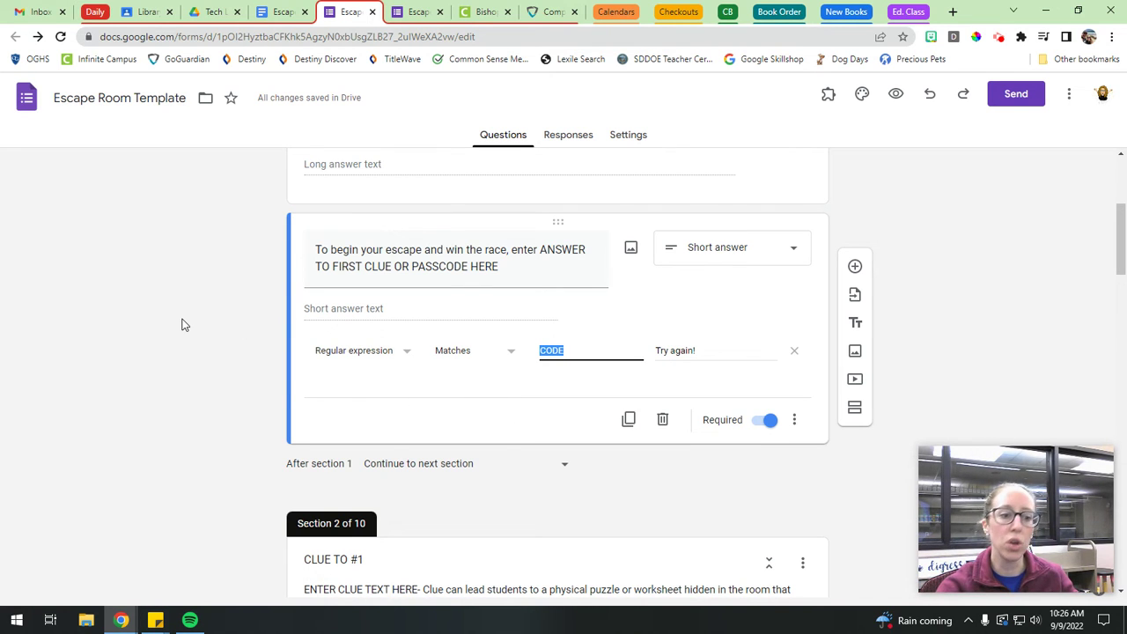
triple_click(501, 273)
left_click(503, 269)
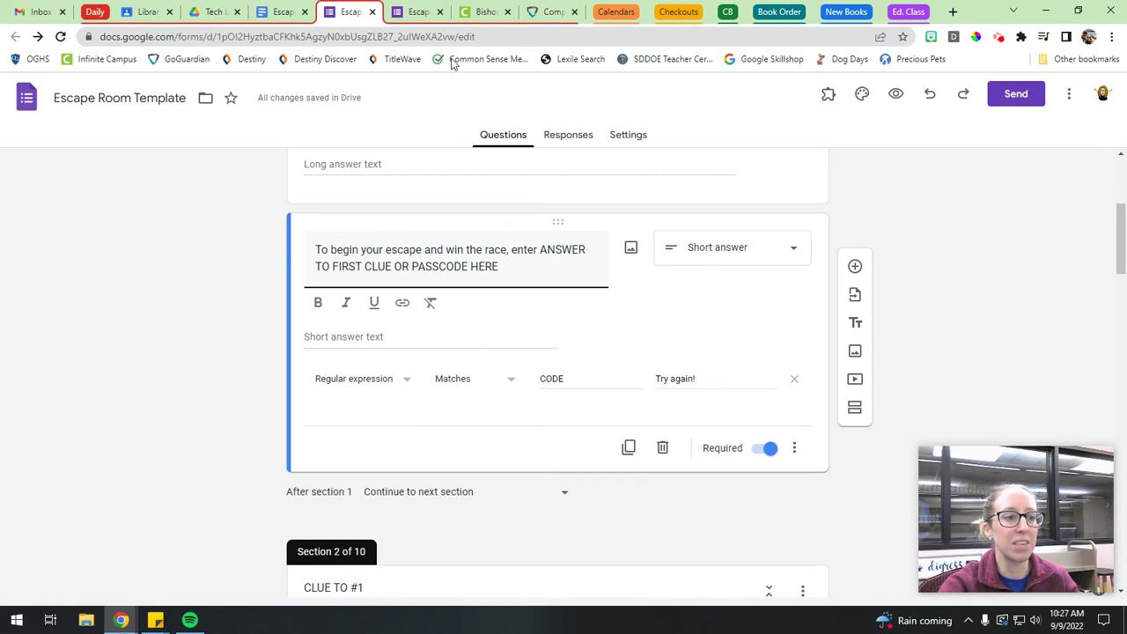
In the respondent form, answer the opening passcode question with "CODE" and continue to the CLUE TO #1 section.
left_click(413, 11)
left_click(402, 440)
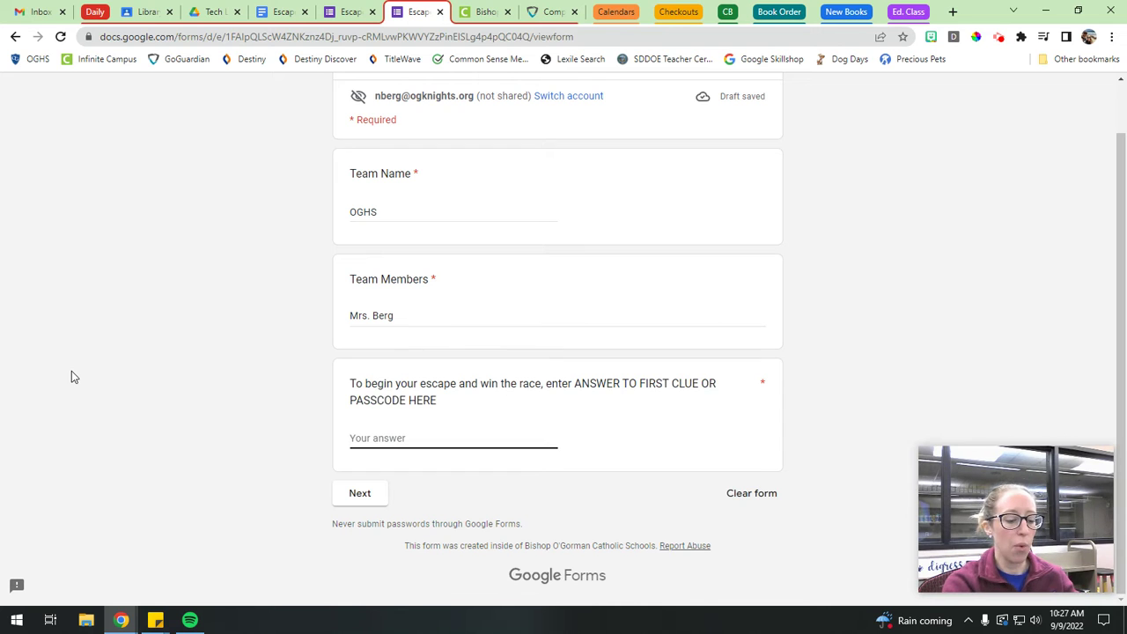
type("CODE")
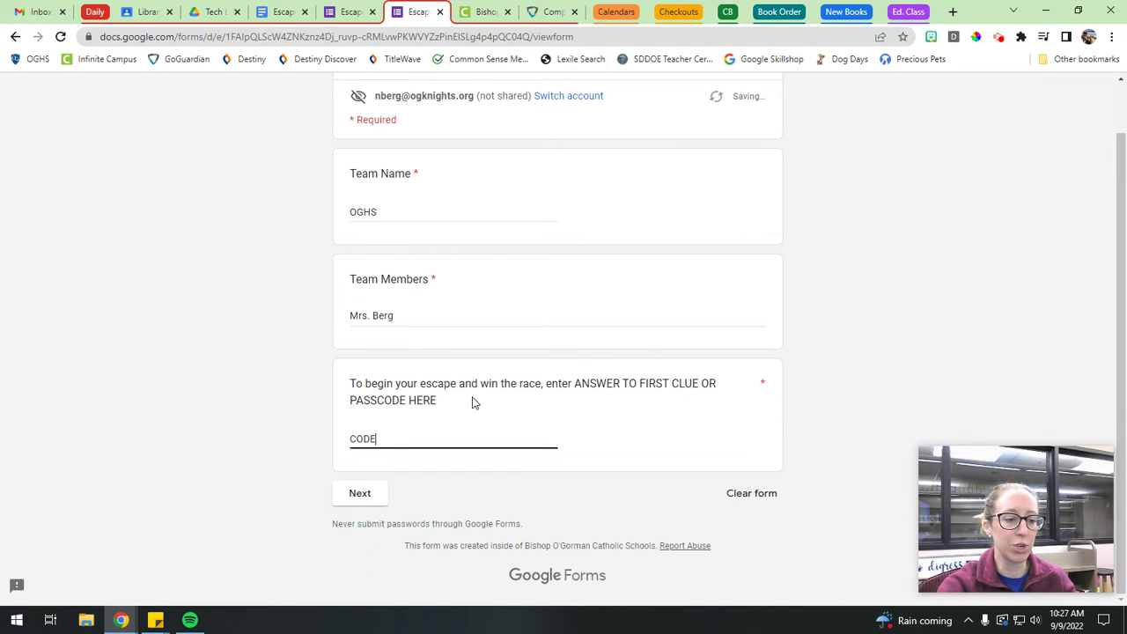
left_click(359, 493)
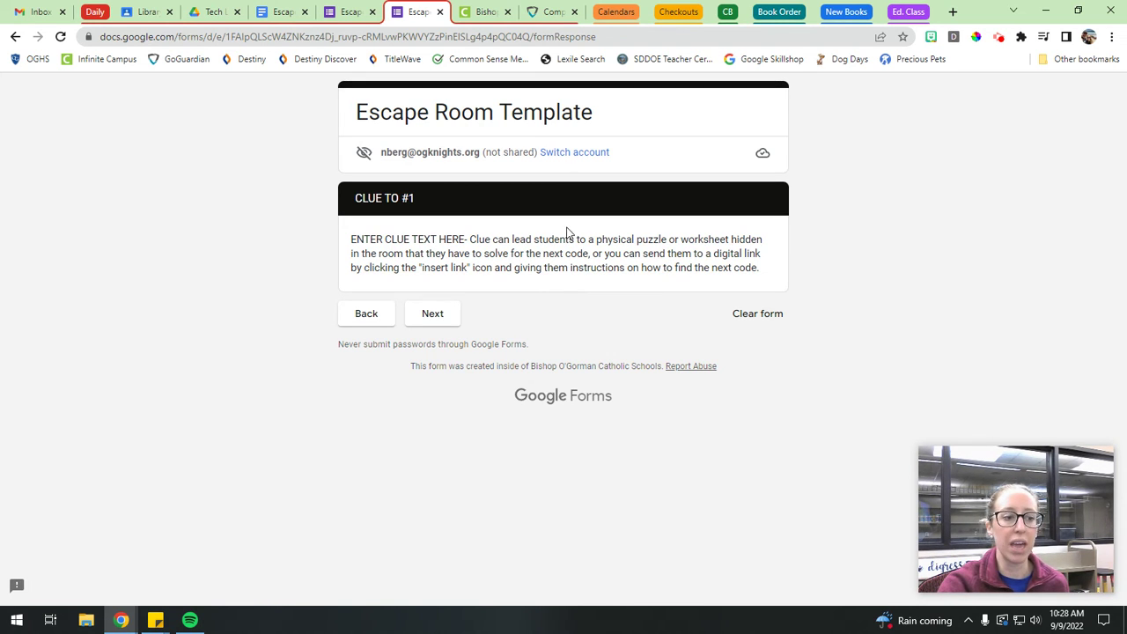
Advance to the CHALLENGE #1 section and try to continue without answering its code question.
left_click(433, 314)
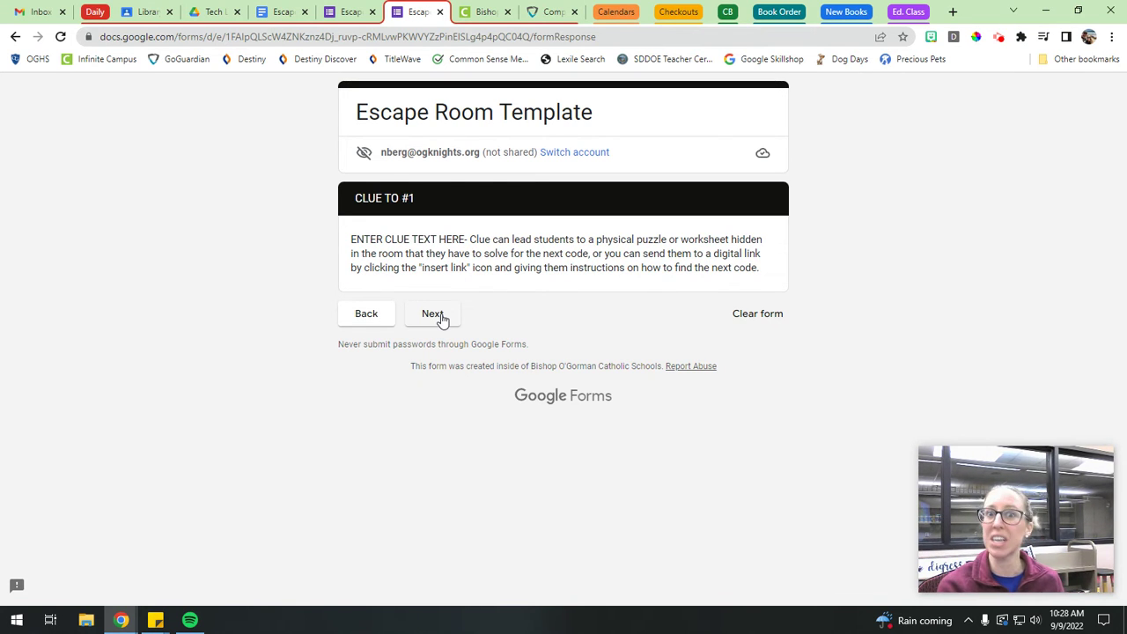
left_click(440, 317)
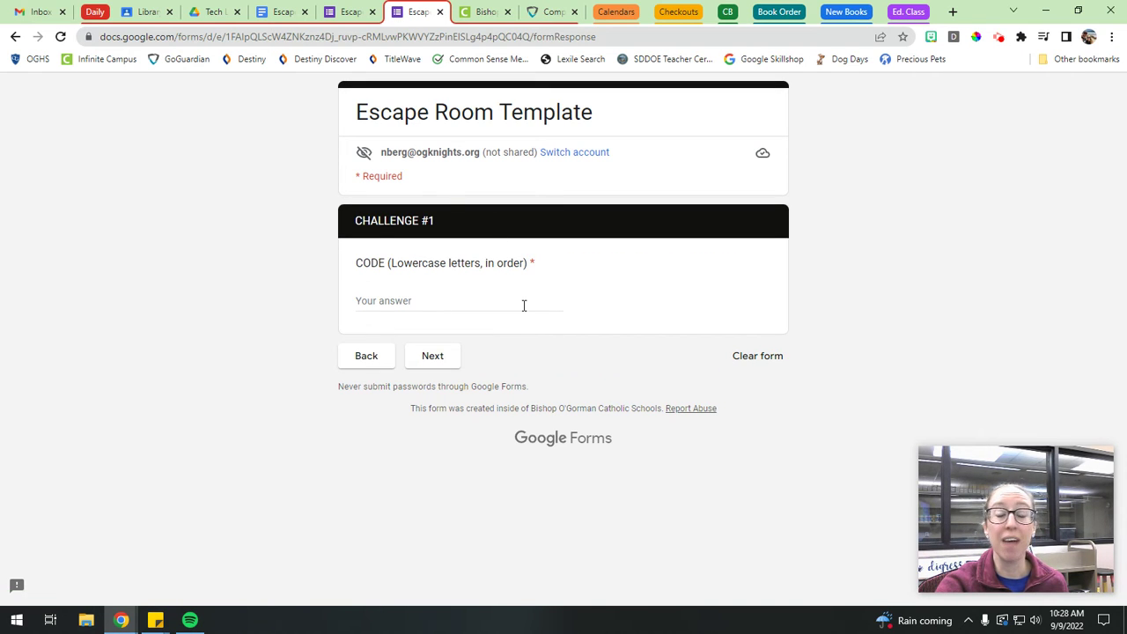
left_click(441, 358)
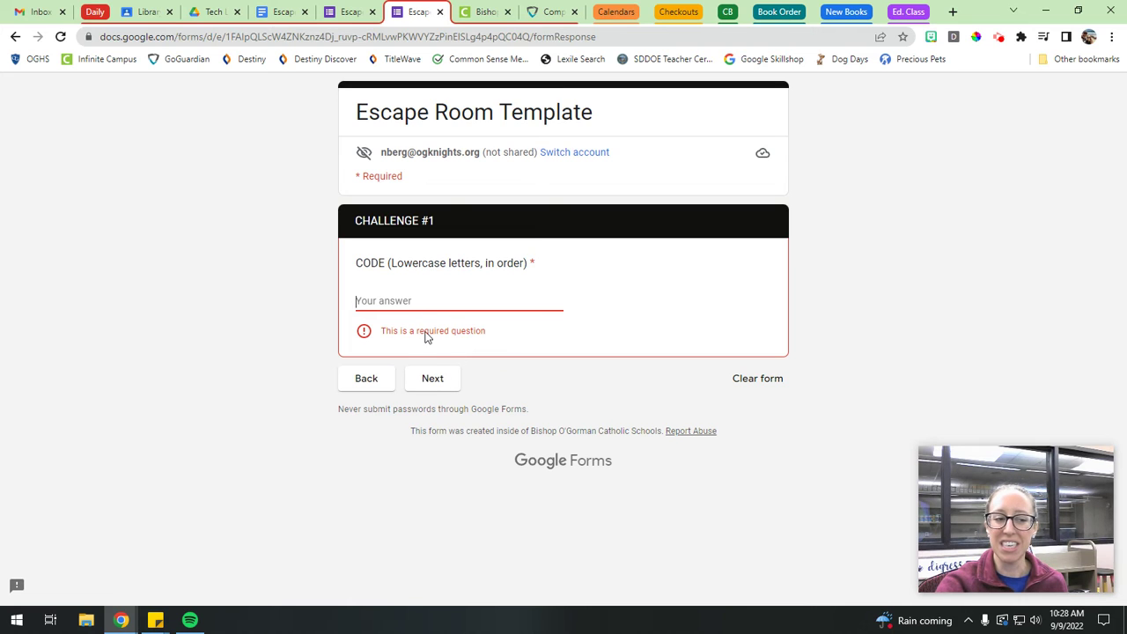
Try "key" as the CHALLENGE #1 code, and select the entered answer.
type("key")
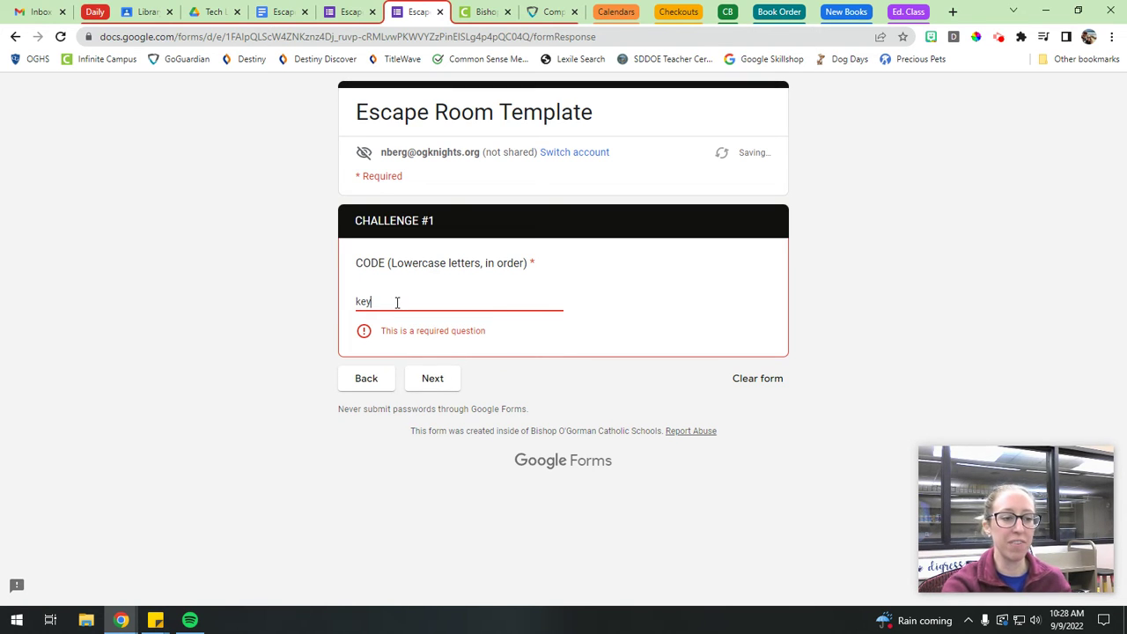
left_click(434, 379)
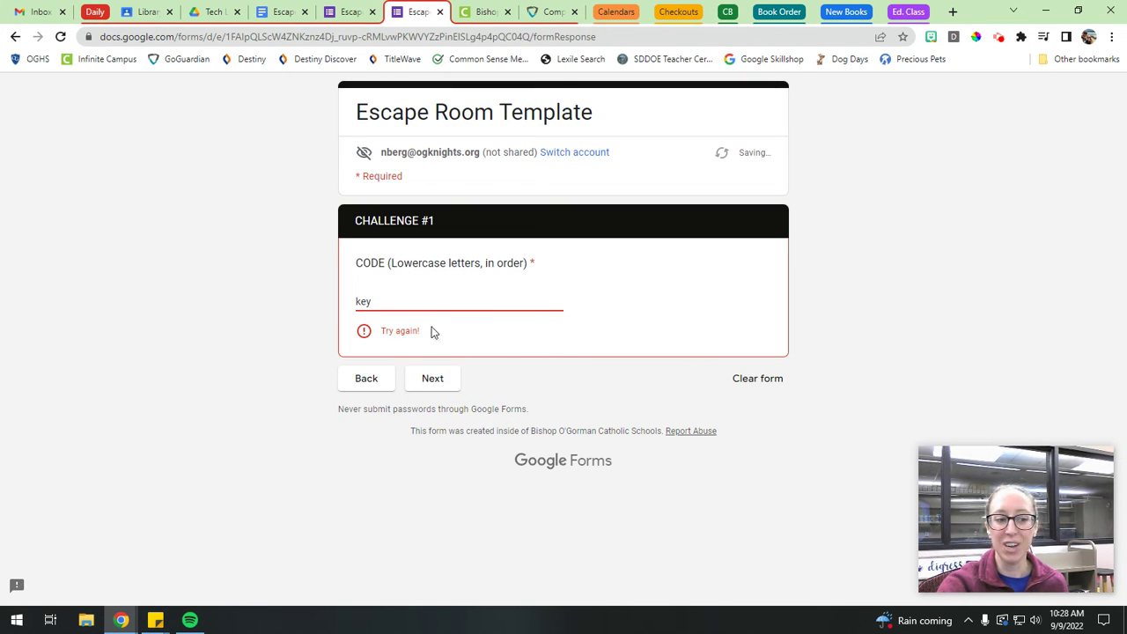
left_click_drag(408, 302, 297, 304)
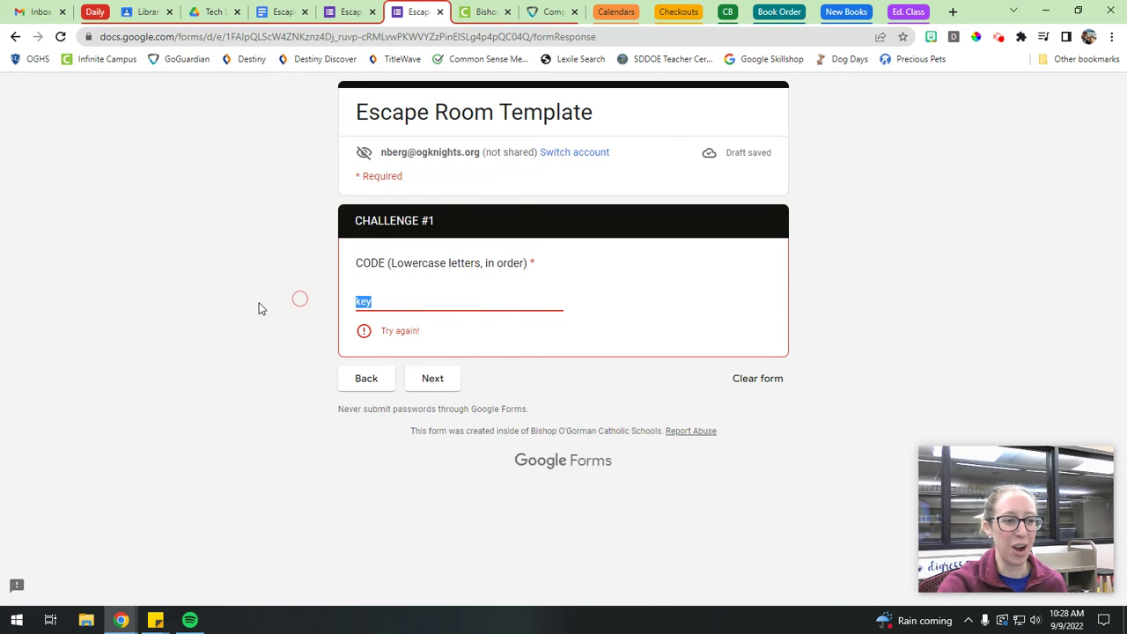
In the form editor, examine the CLUE TO #1 description text and the CHALLENGE #1 section that follows it.
left_click(352, 11)
scroll(616, 296, "down", 5)
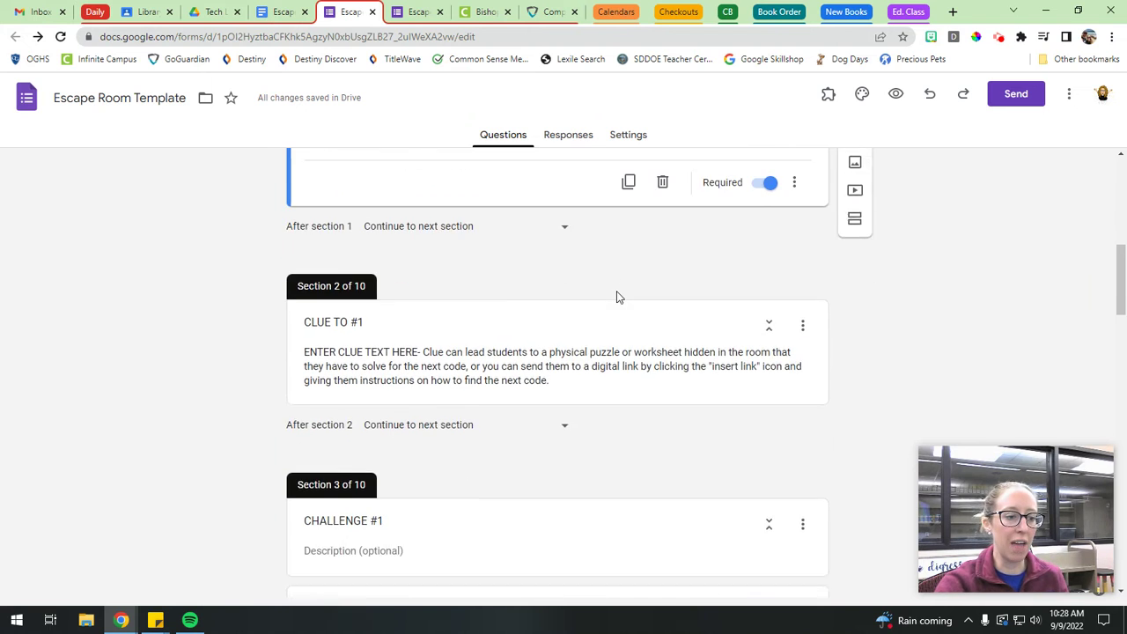
scroll(431, 262, "up", 1)
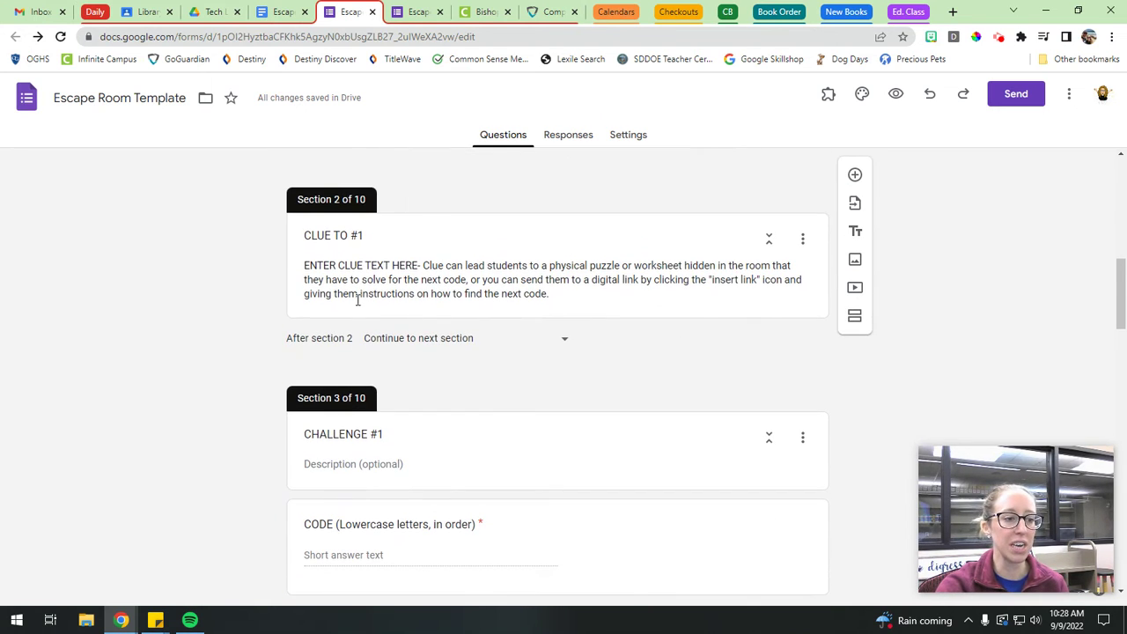
triple_click(482, 284)
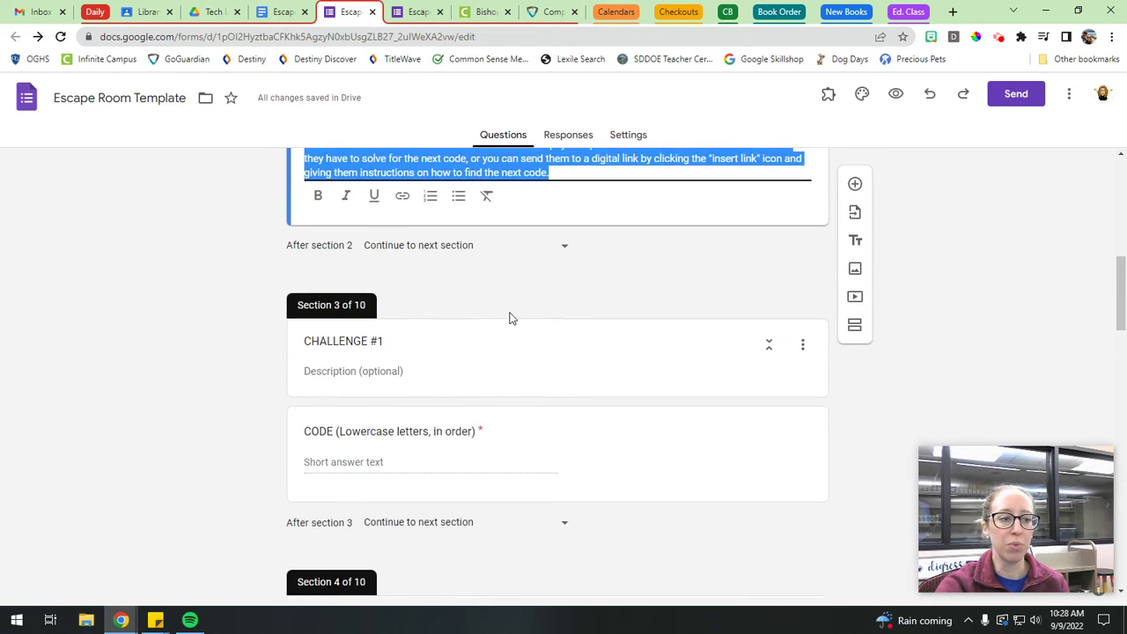
scroll(509, 317, "up", 2)
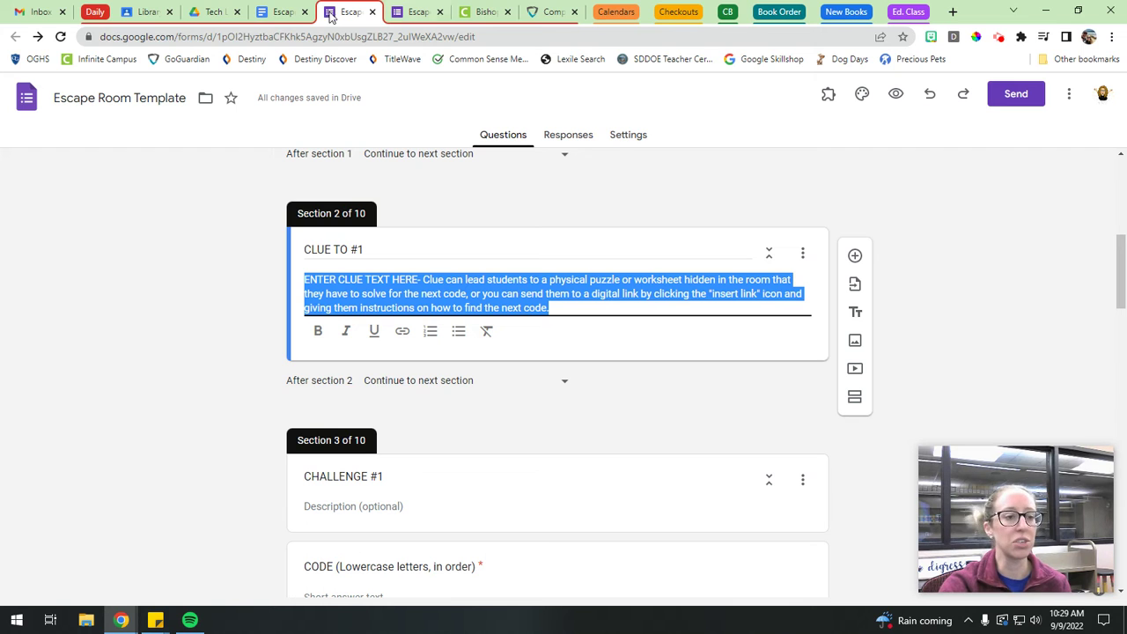
scroll(188, 245, "down", 3)
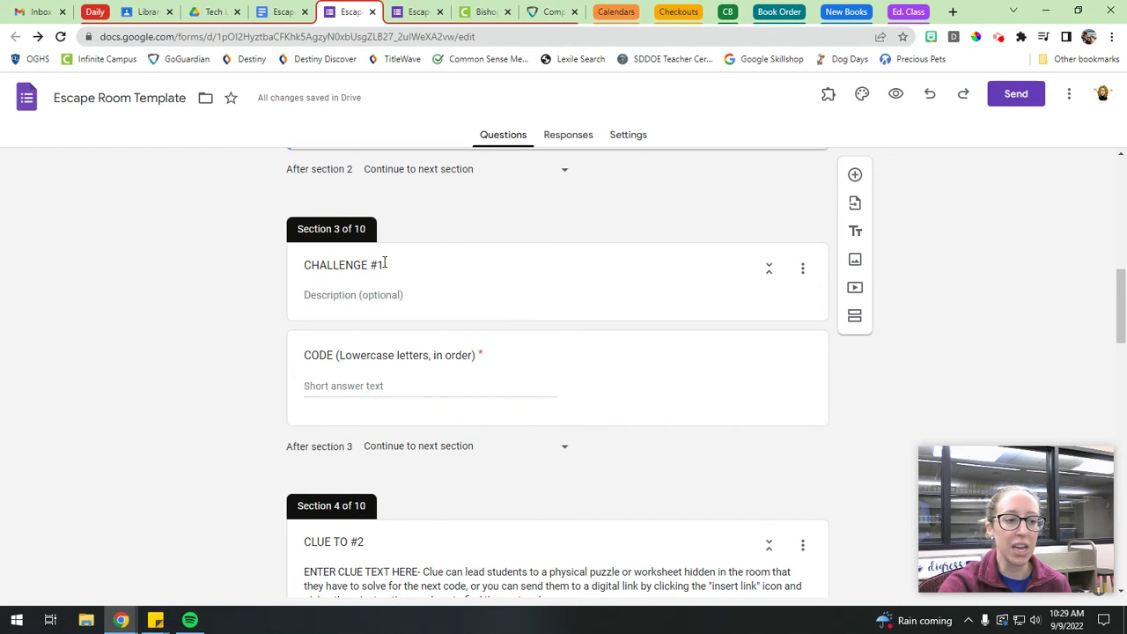
Append "- Google Map" to the CHALLENGE #1 section title.
left_click(397, 265)
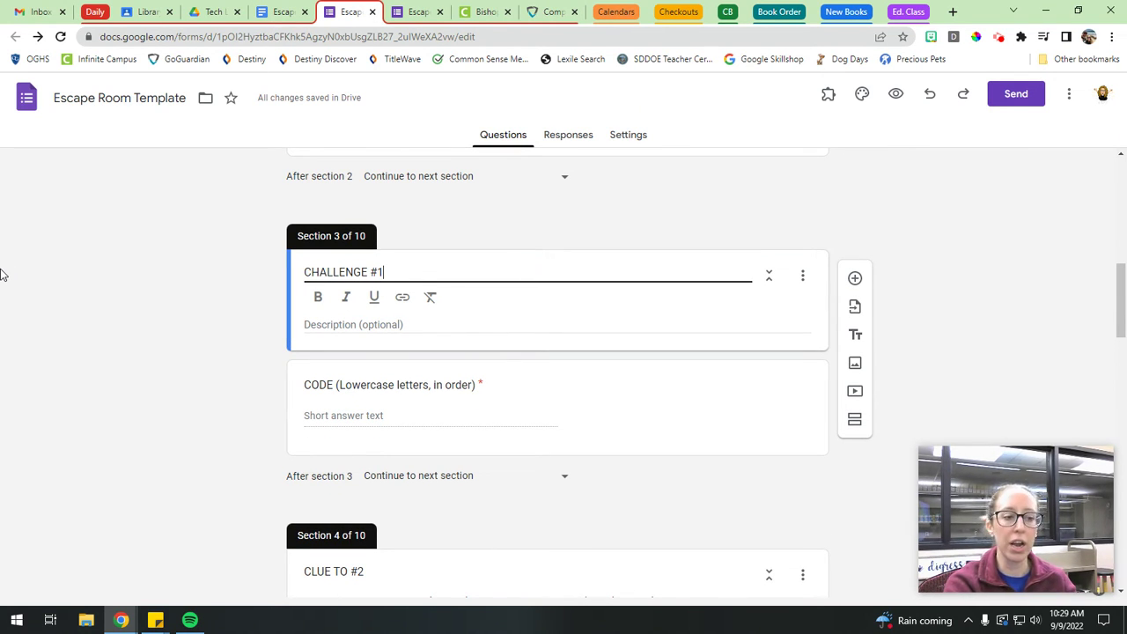
type("- ")
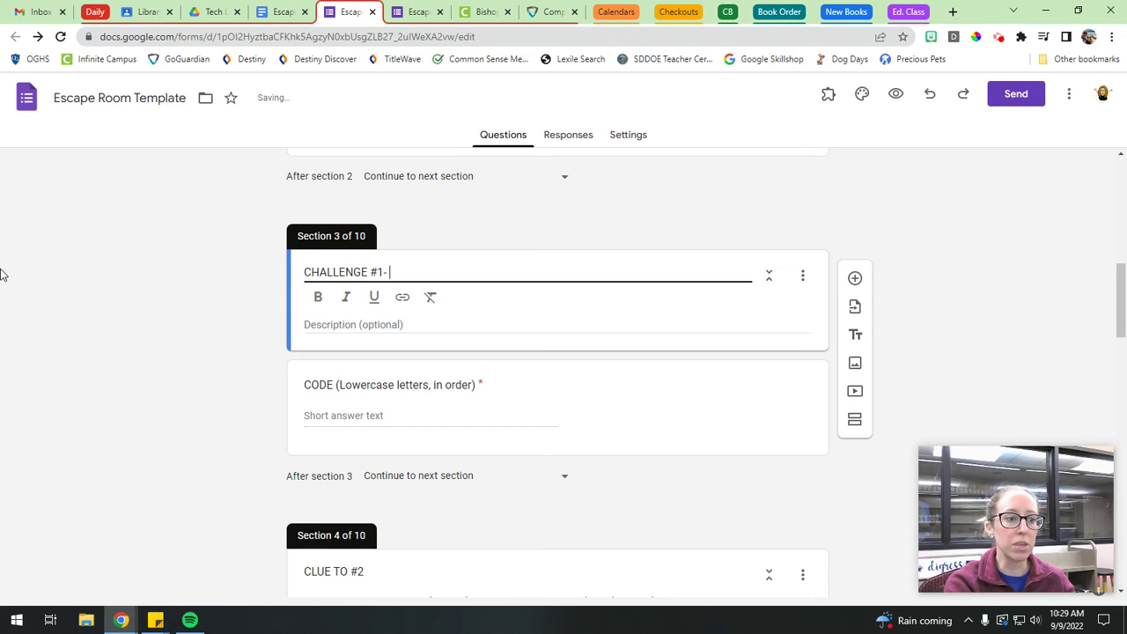
type("Google Map")
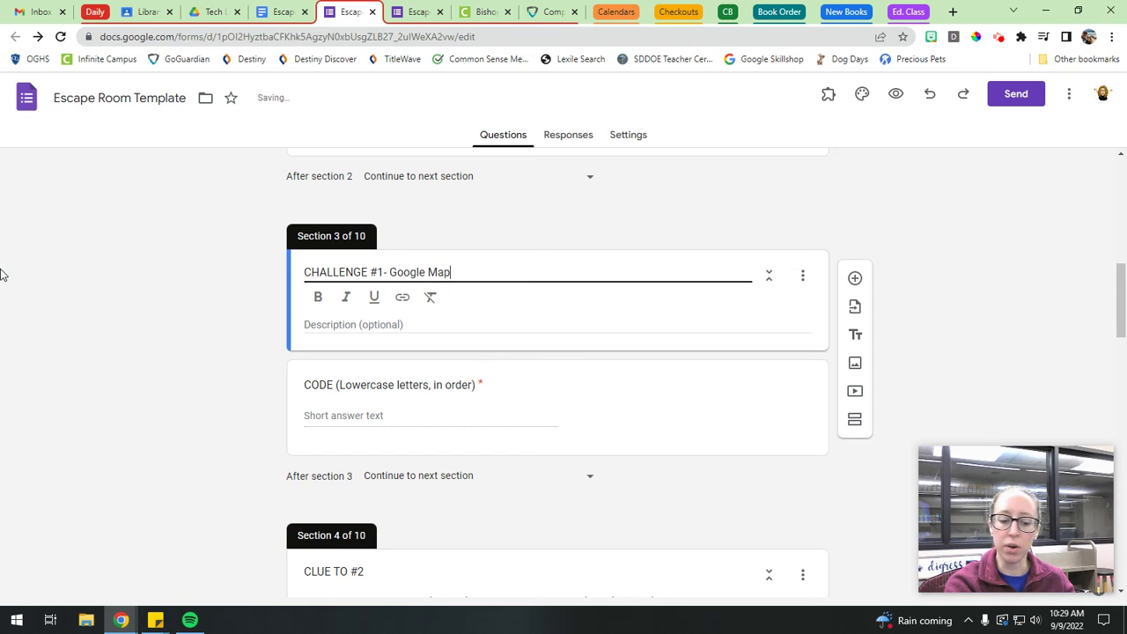
Remove the appended text so the section title reads "CHALLENGE #1" again.
key("BackSpace")
key("BackSpace")
key("BackSpace")
key("BackSpace")
key("BackSpace")
key("BackSpace")
key("BackSpace")
key("BackSpace")
key("BackSpace")
key("BackSpace")
key("BackSpace")
key("BackSpace")
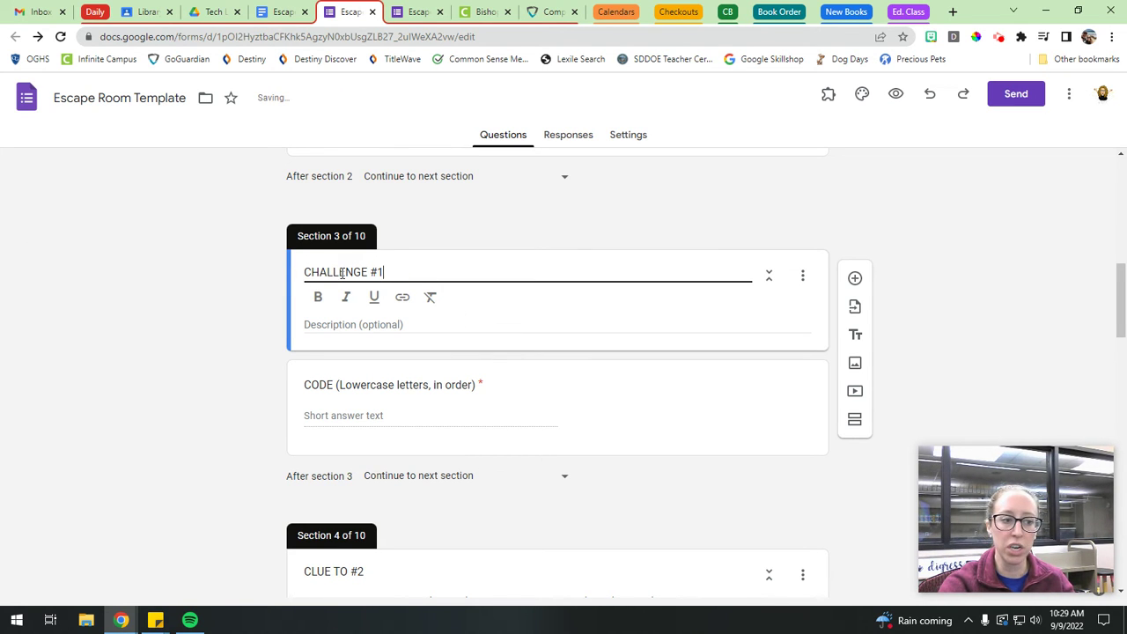
Open the CODE question under CHALLENGE #1 and select the expected answer in its response validation.
scroll(394, 355, "down", 1)
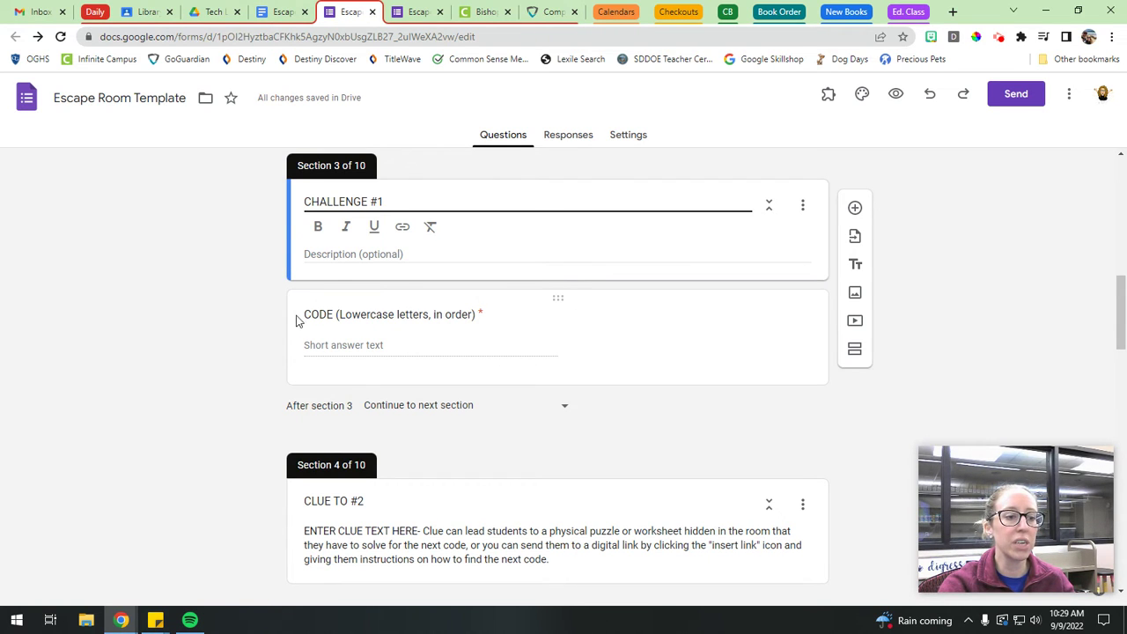
left_click(423, 315)
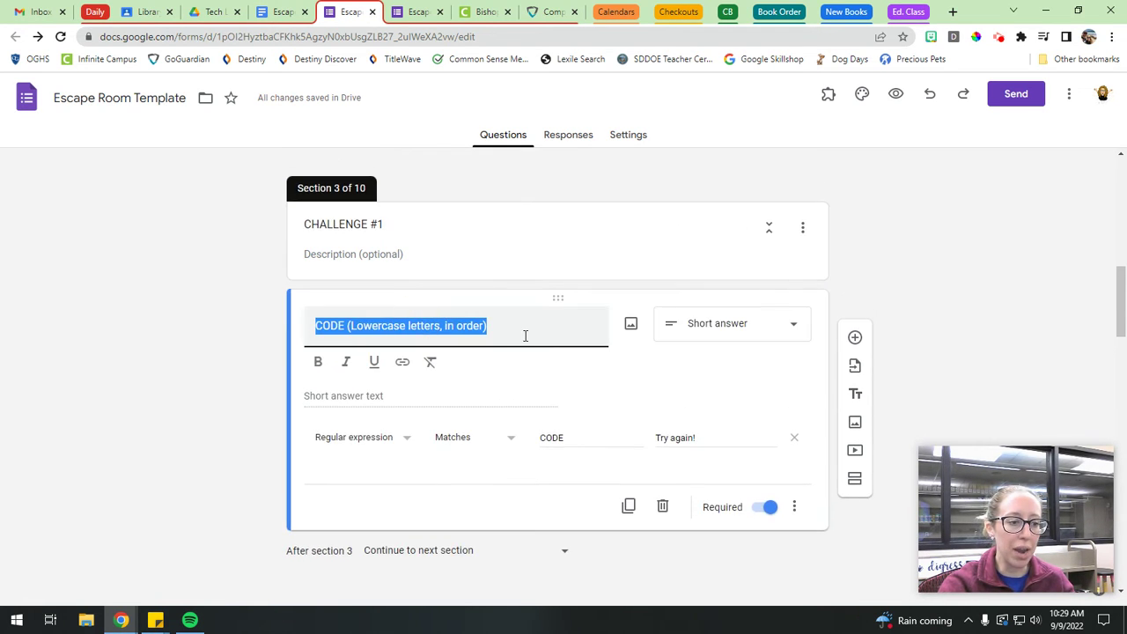
left_click(525, 336)
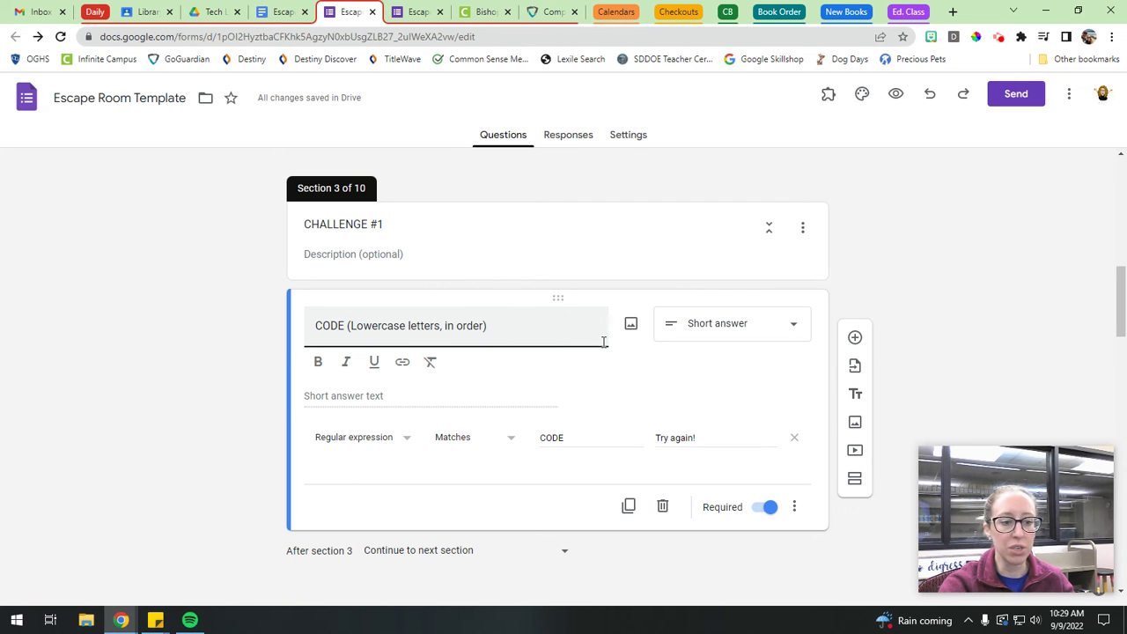
scroll(528, 352, "down", 1)
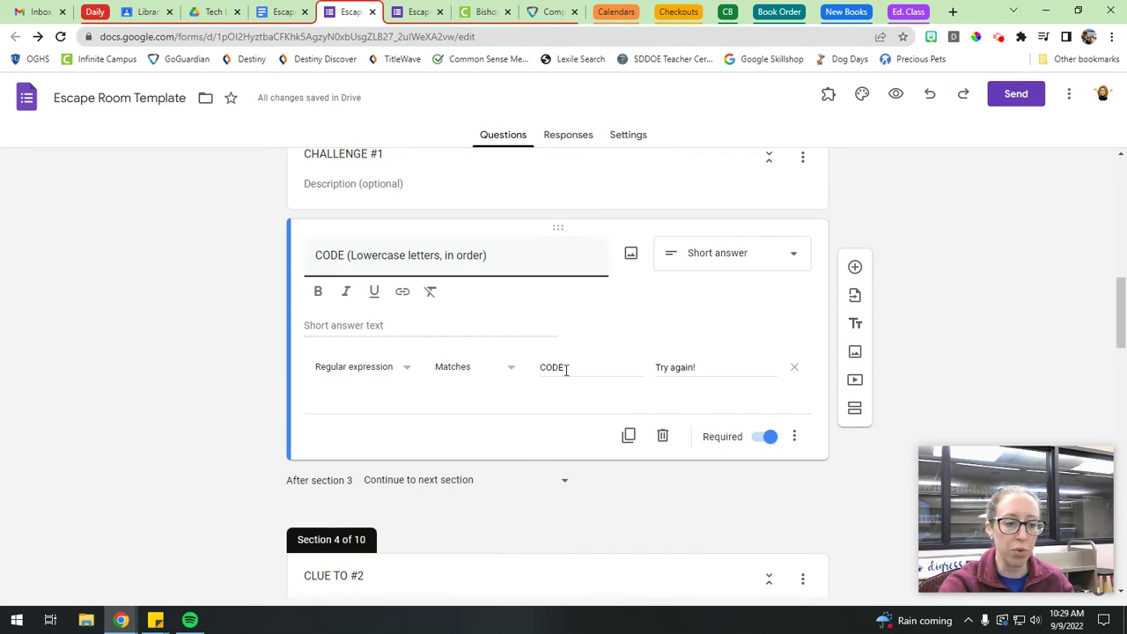
left_click(559, 367)
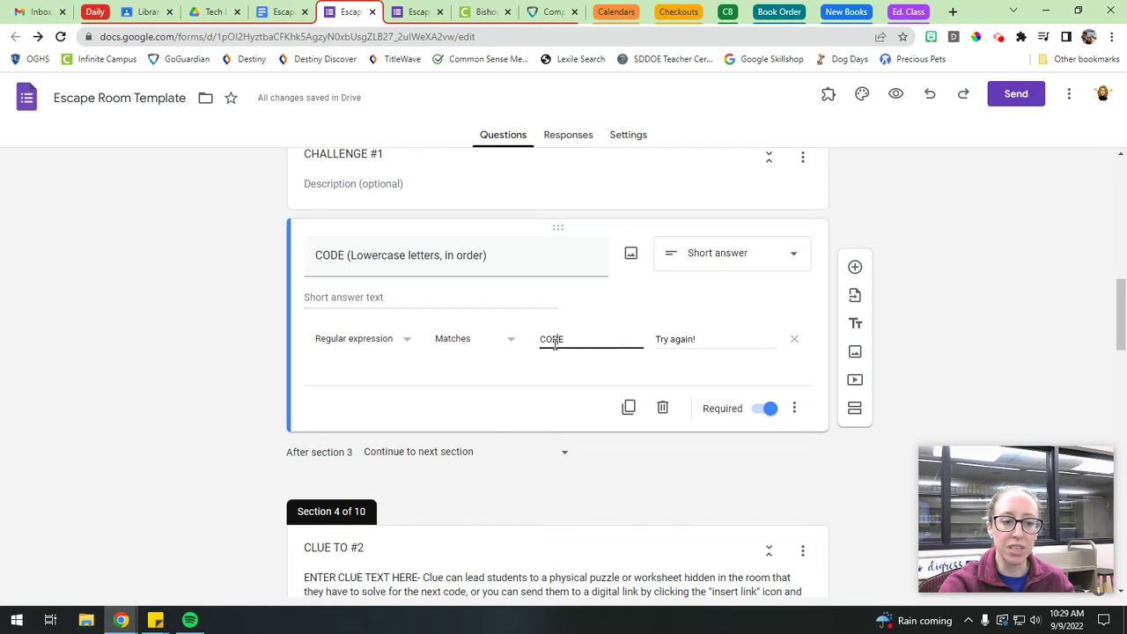
left_click(563, 339)
left_click_drag(564, 340, 530, 343)
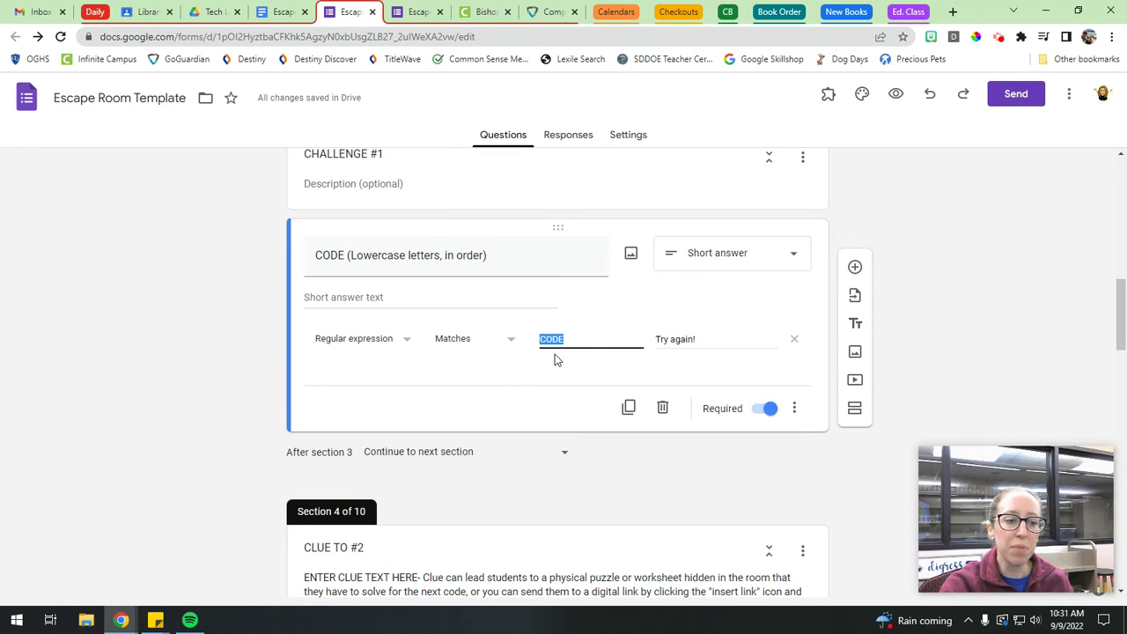
Switch to the respondent form, replace the CHALLENGE #1 answer with "CODE", and continue to the CLUE TO #2 section.
left_click(401, 15)
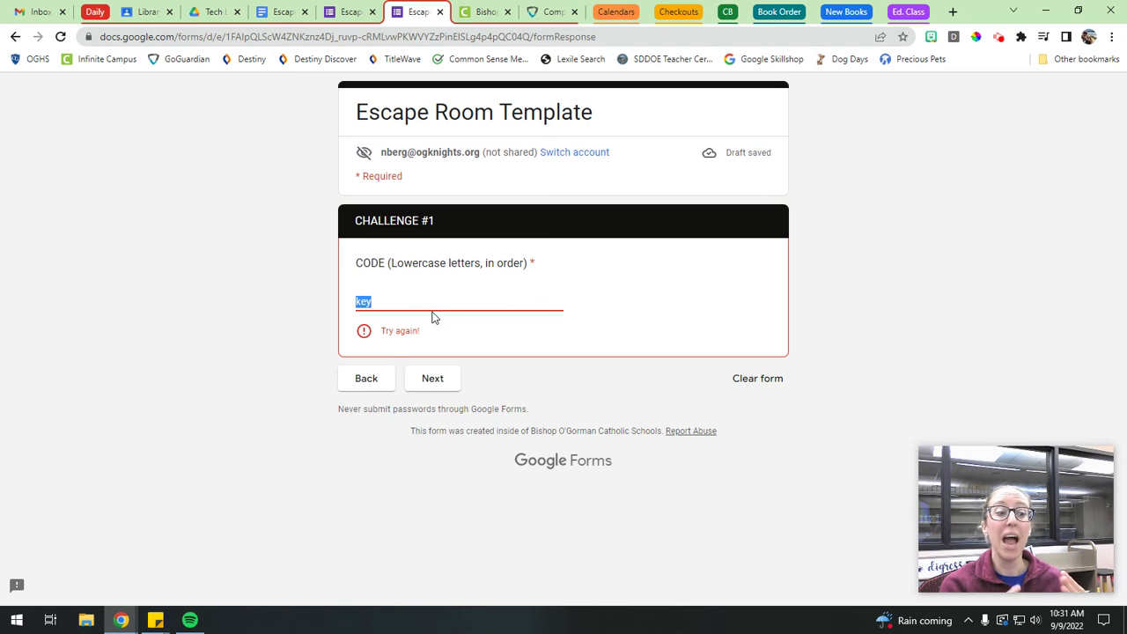
type("CODE")
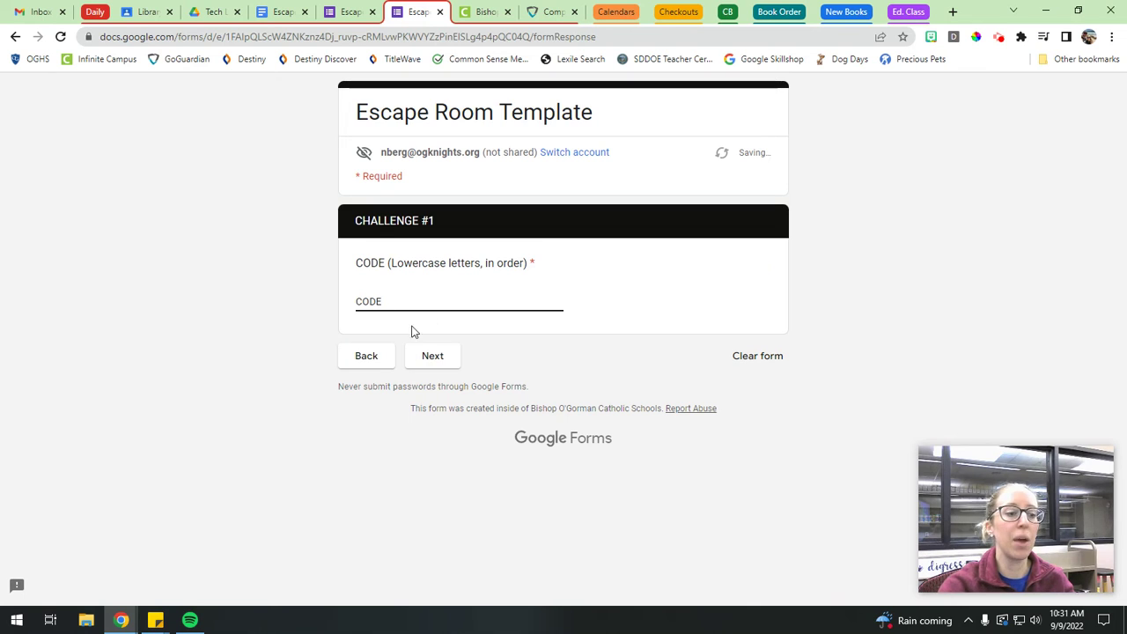
left_click(434, 356)
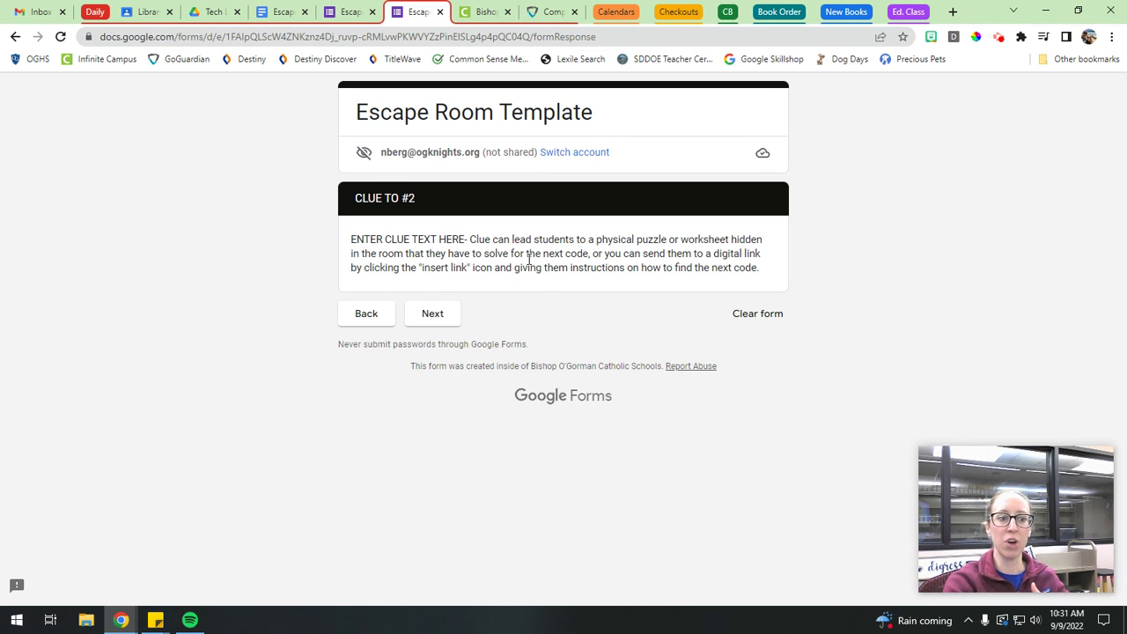
Return to the form editor and look through the remaining clue and challenge sections up to CHALLENGE #4.
left_click(348, 11)
scroll(931, 302, "down", 4)
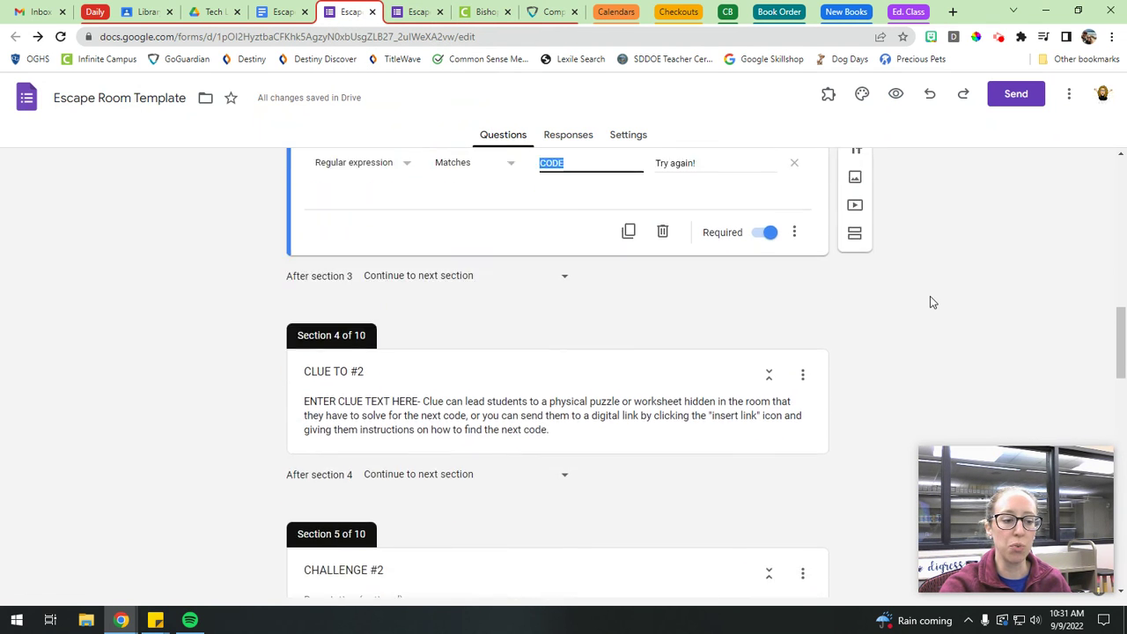
scroll(416, 216, "down", 2)
scroll(417, 216, "down", 9)
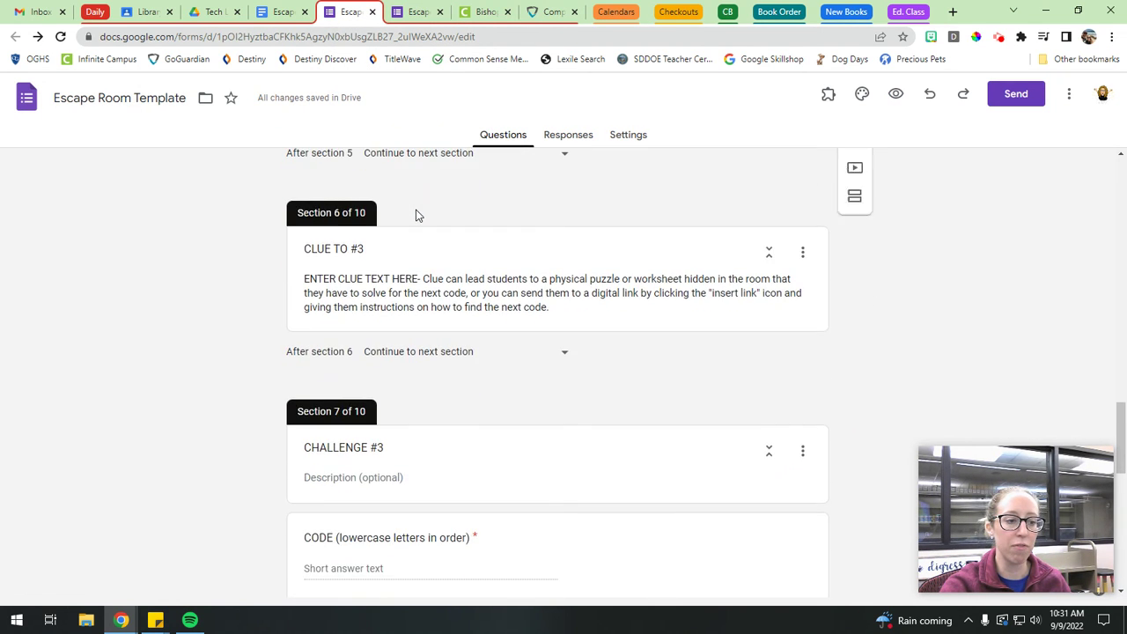
scroll(419, 216, "down", 2)
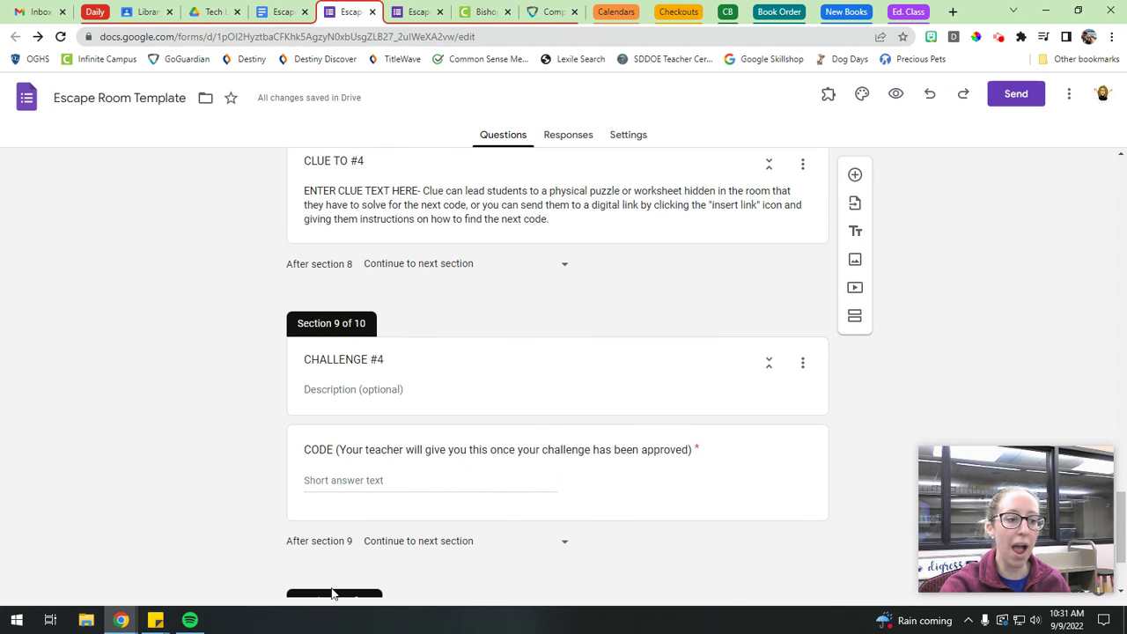
scroll(401, 317, "up", 1)
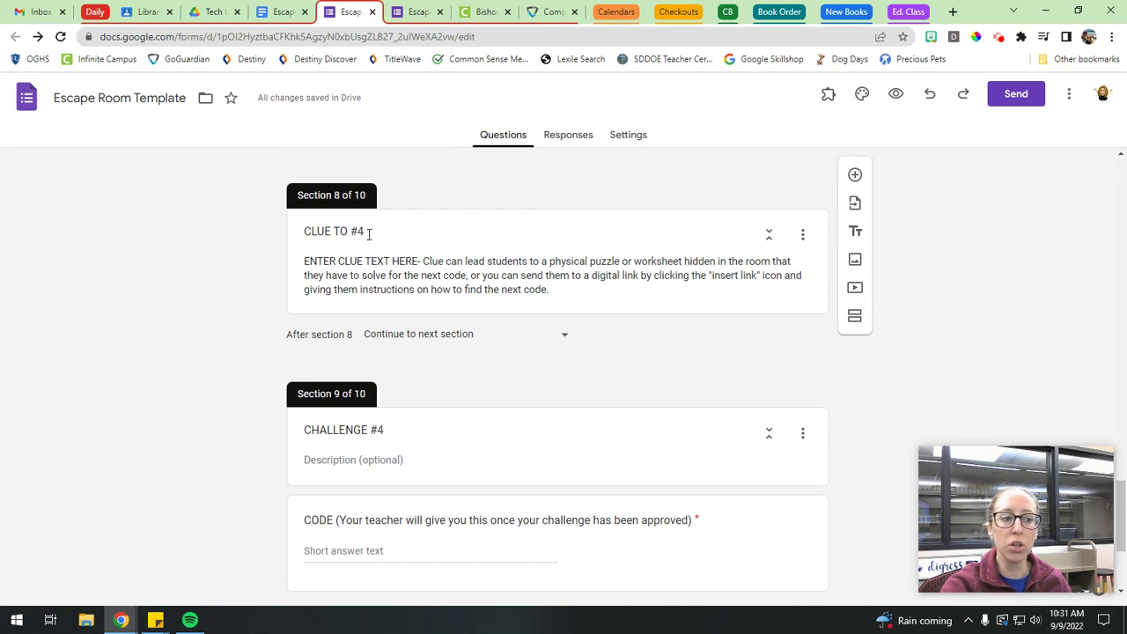
scroll(573, 426, "down", 1)
scroll(704, 294, "up", 1)
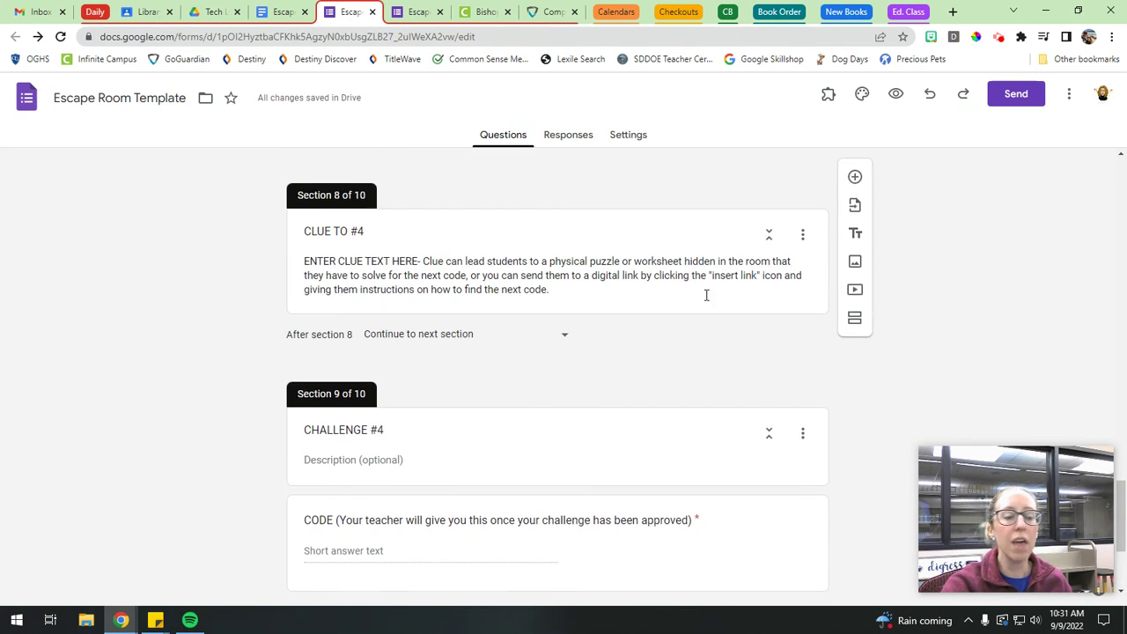
View the section options for CLUE TO #4 and CHALLENGE #4, closing each without choosing one.
left_click(728, 257)
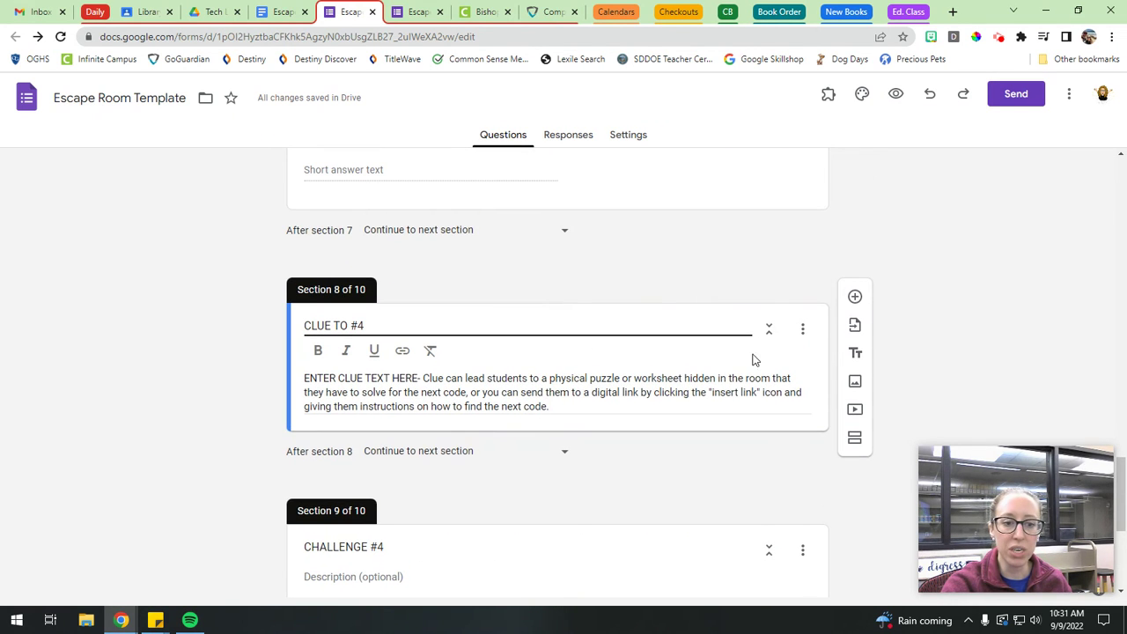
left_click(802, 329)
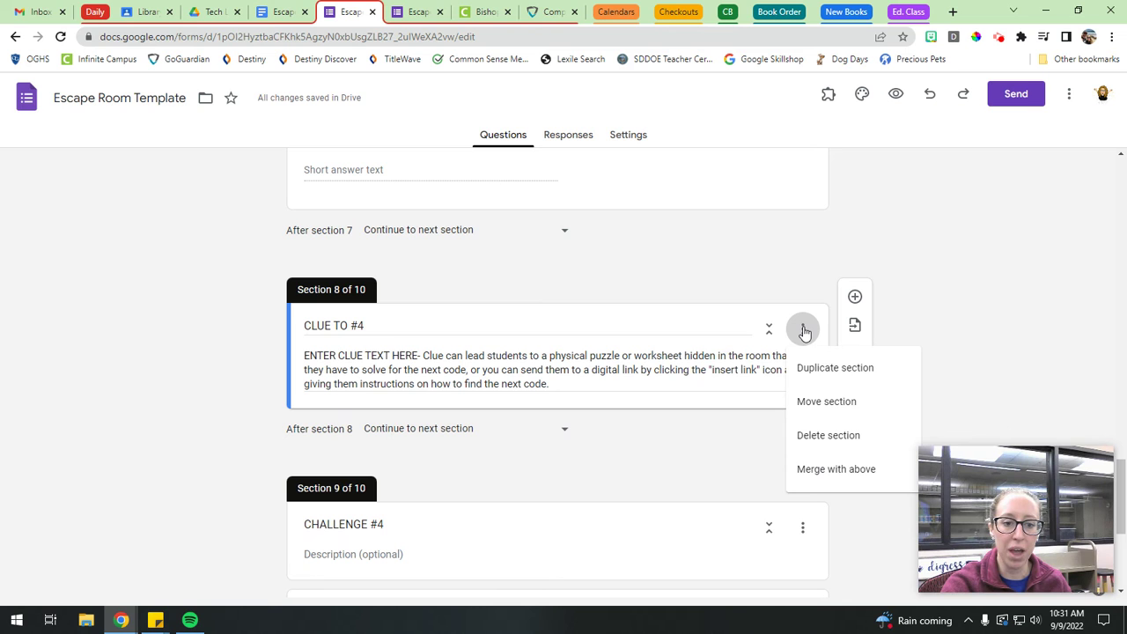
left_click(947, 385)
scroll(892, 305, "down", 1)
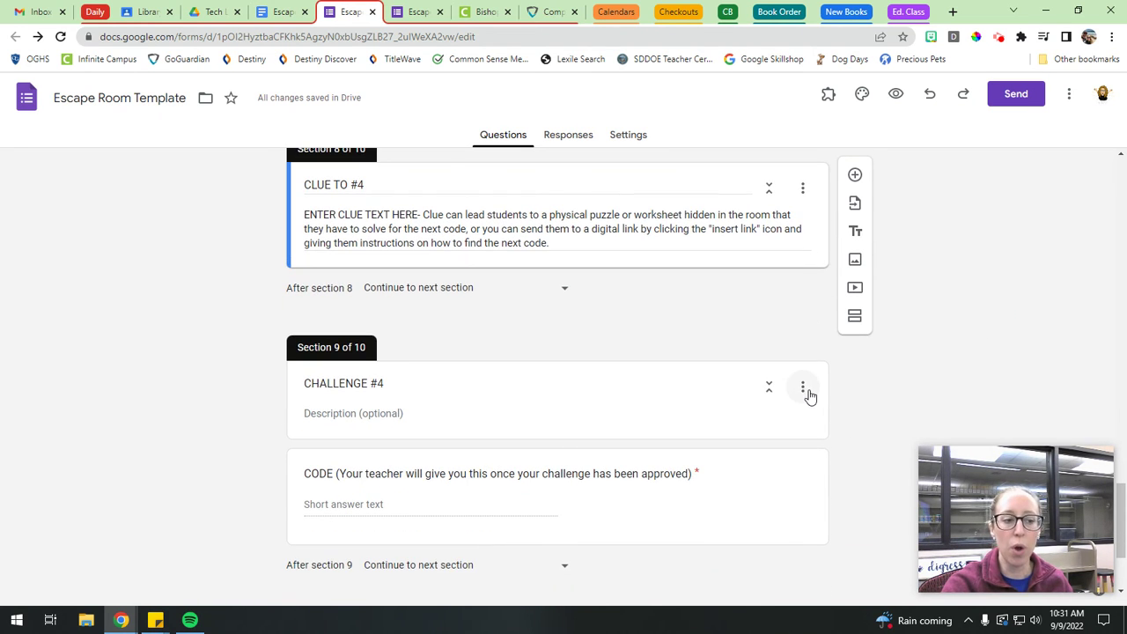
left_click(805, 390)
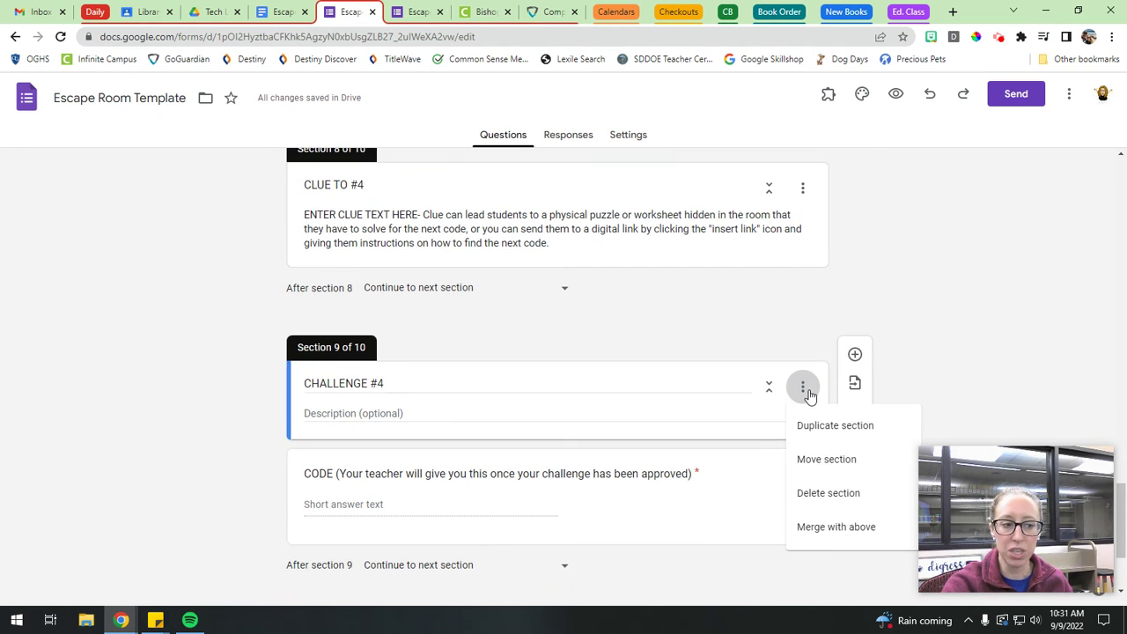
left_click(946, 262)
Examine the FINAL CHALLENGE section, and go back to the beginning of the form.
scroll(573, 357, "down", 2)
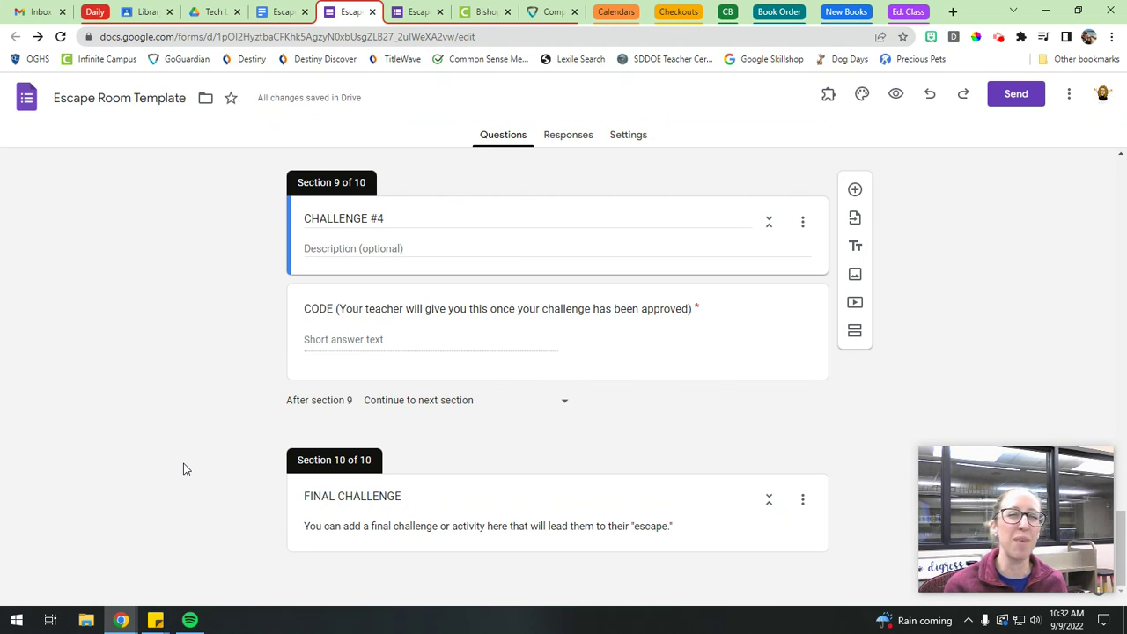
scroll(246, 396, "up", 10)
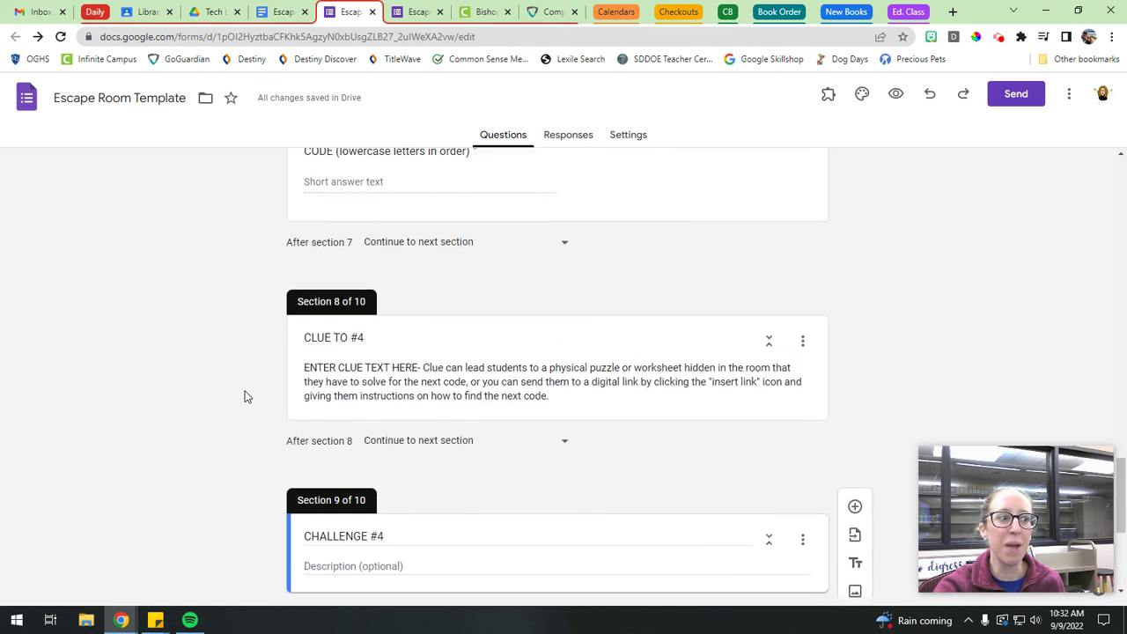
scroll(247, 395, "up", 10)
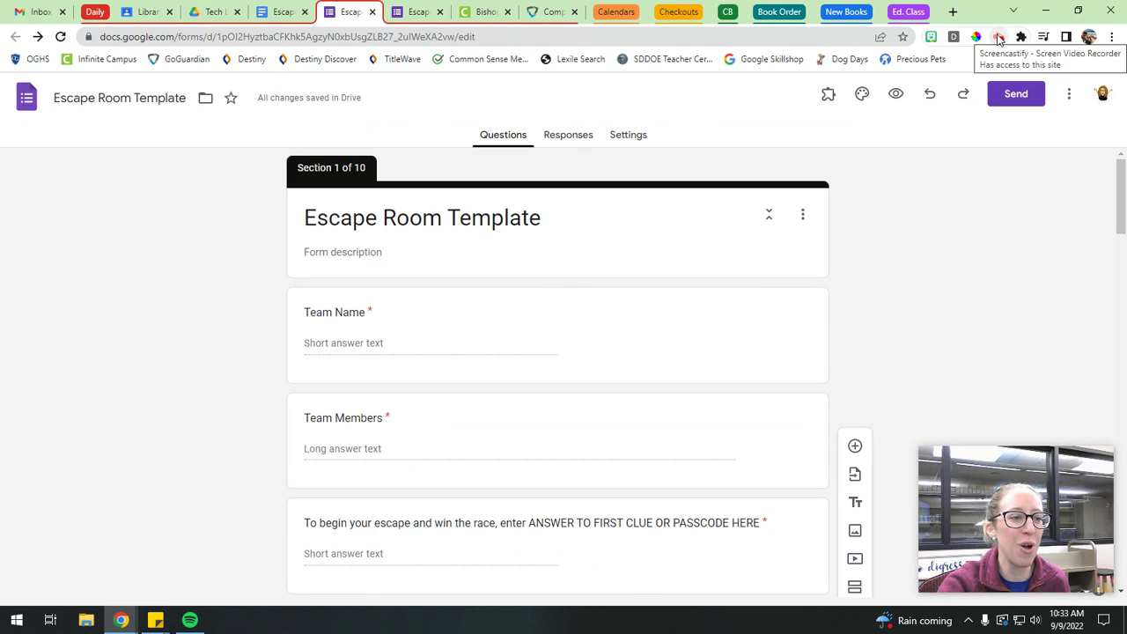
left_click(999, 38)
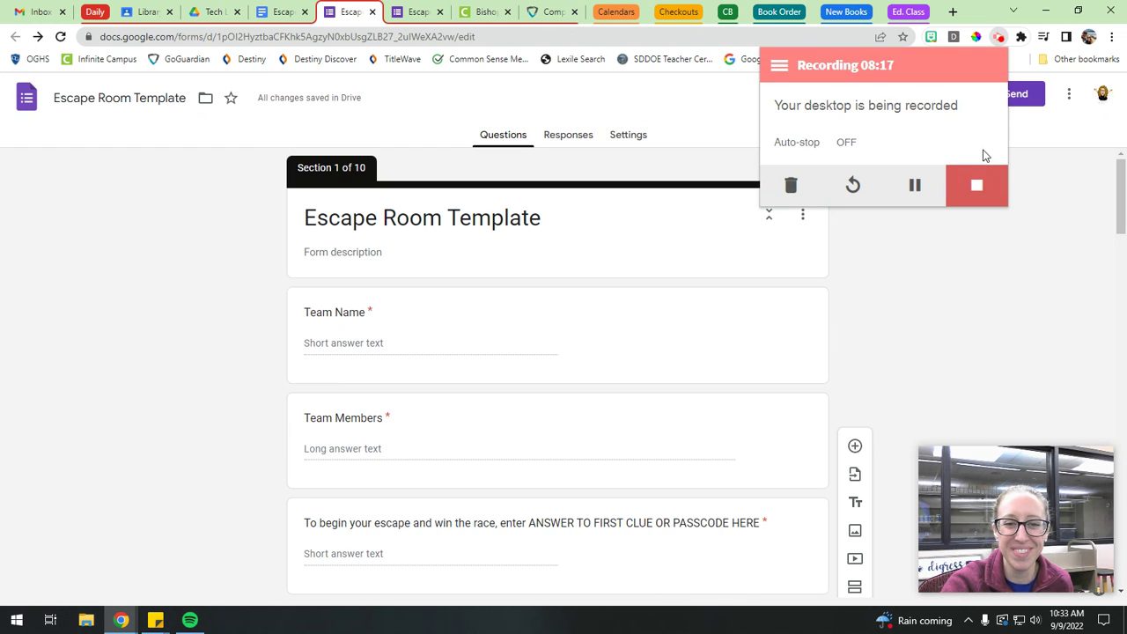